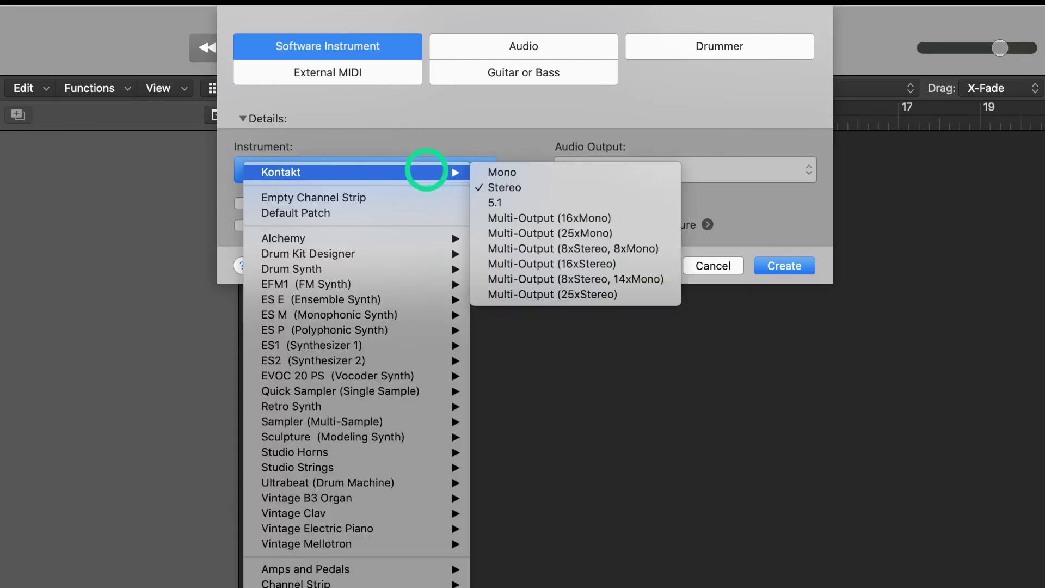
Create a stereo Kontakt instrument track and name the first track Drums
left_click(415, 170)
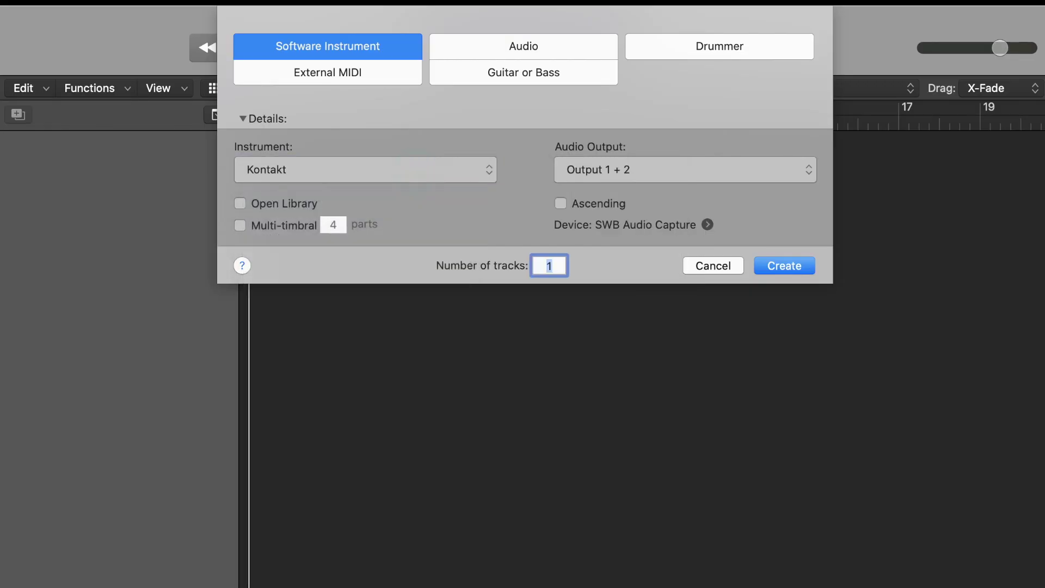
left_click(784, 265)
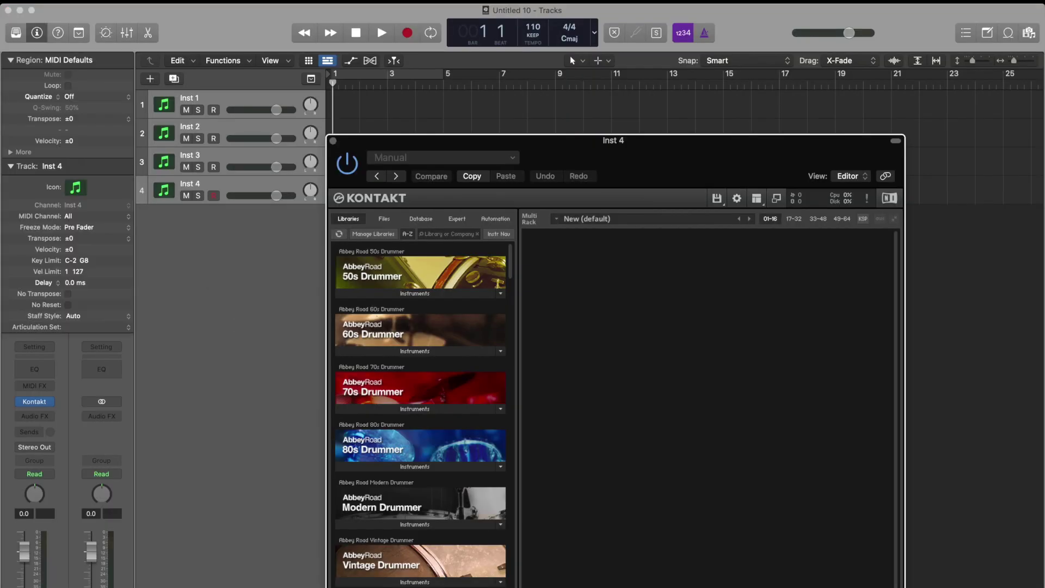
left_click(200, 94)
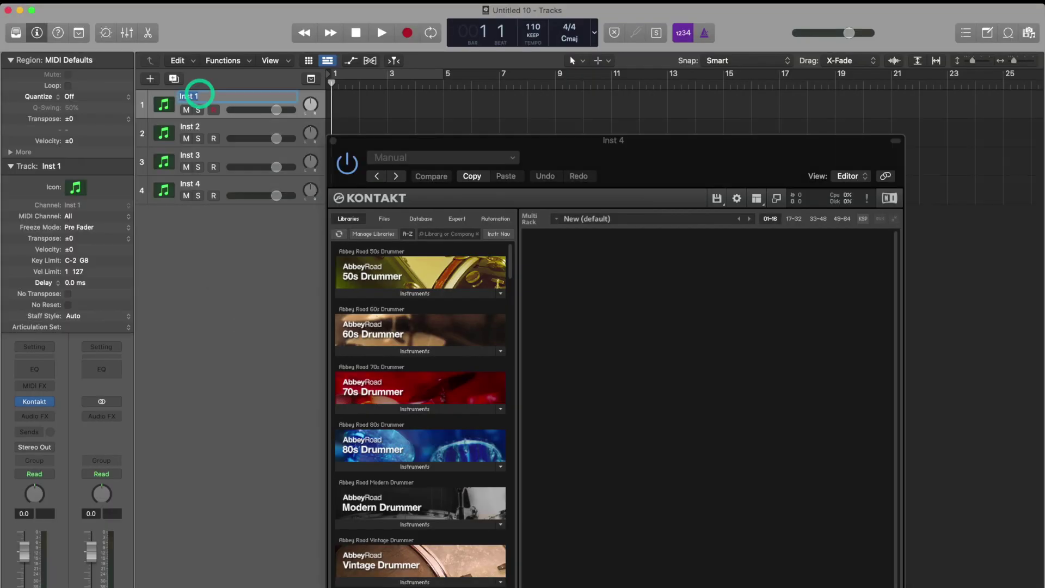
type("Drums")
key("Return")
Rename tracks 2 and 3 to Funk Guitar and Bass
double_click(190, 124)
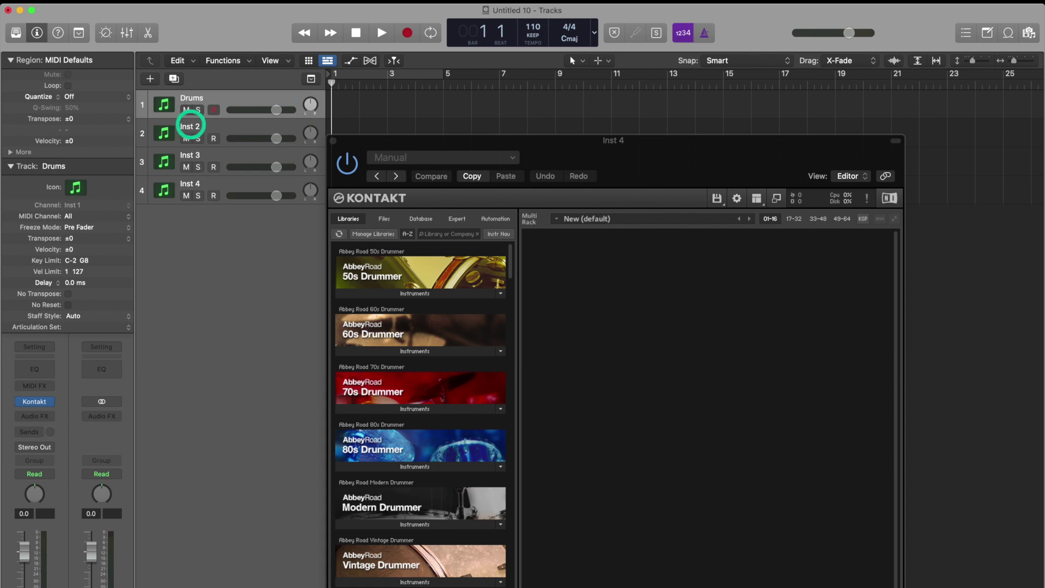
type("Funk Guitar")
key("Return")
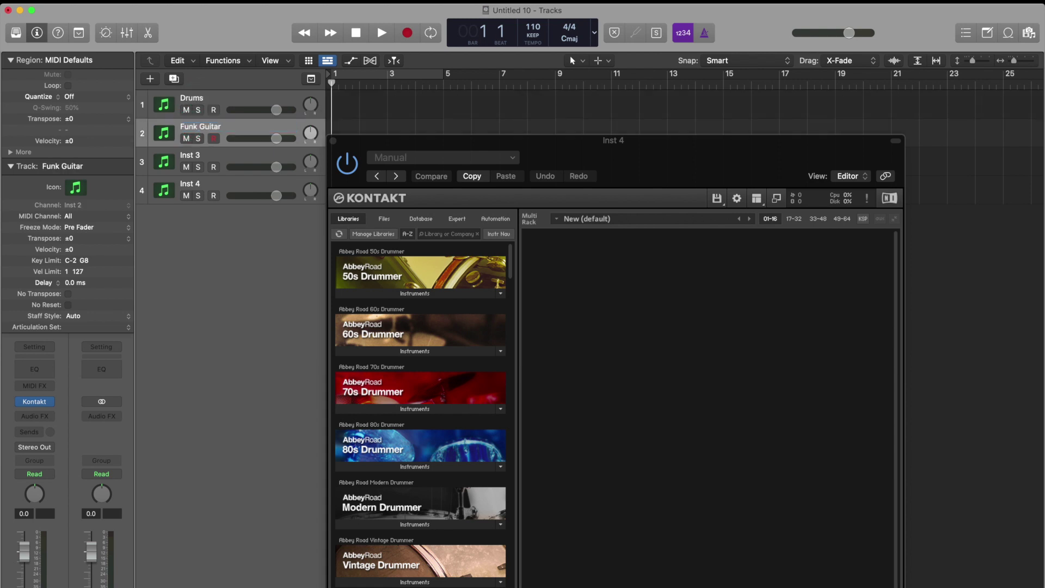
double_click(189, 154)
type("Bass")
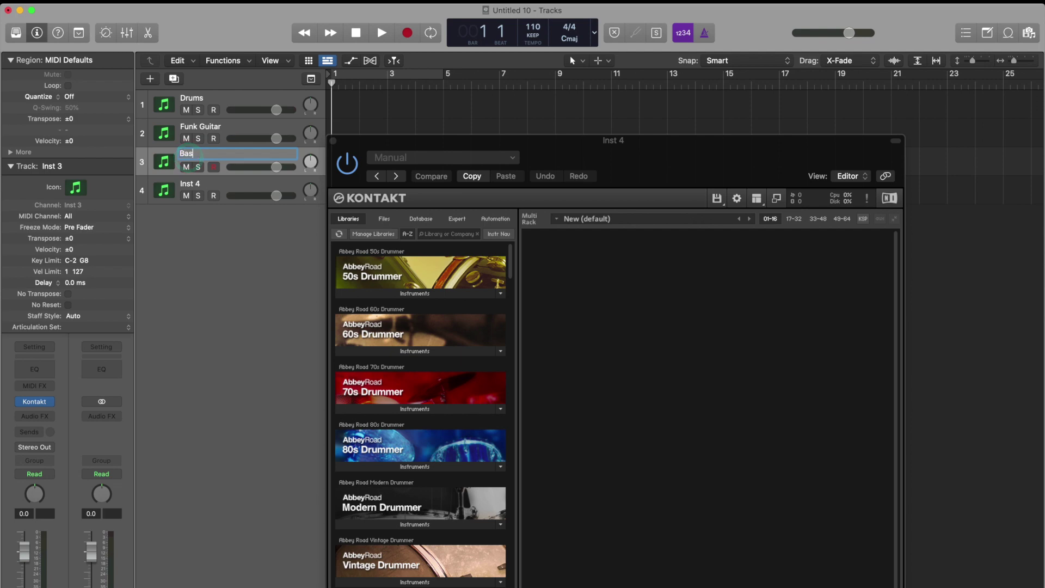
key("Return")
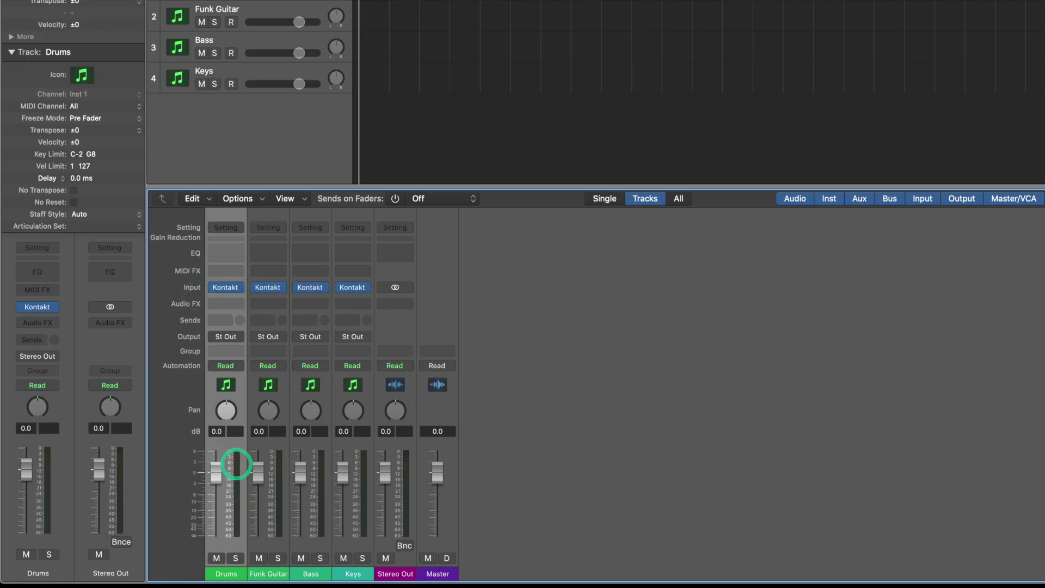
Load the AR70s Open Kit Full drum kit into the Drums track's Kontakt
left_click(276, 453)
left_click(318, 451)
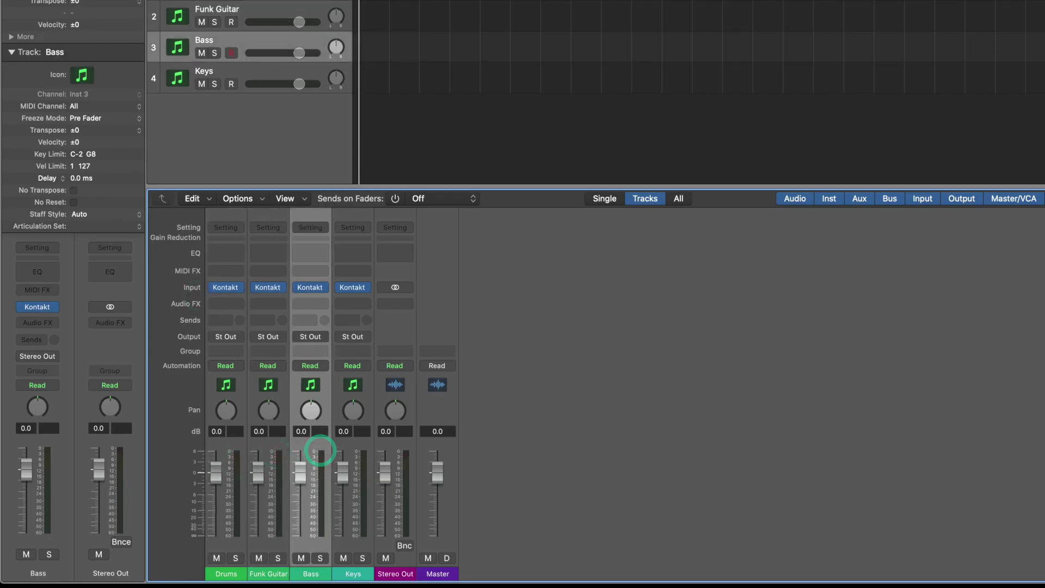
left_click(353, 451)
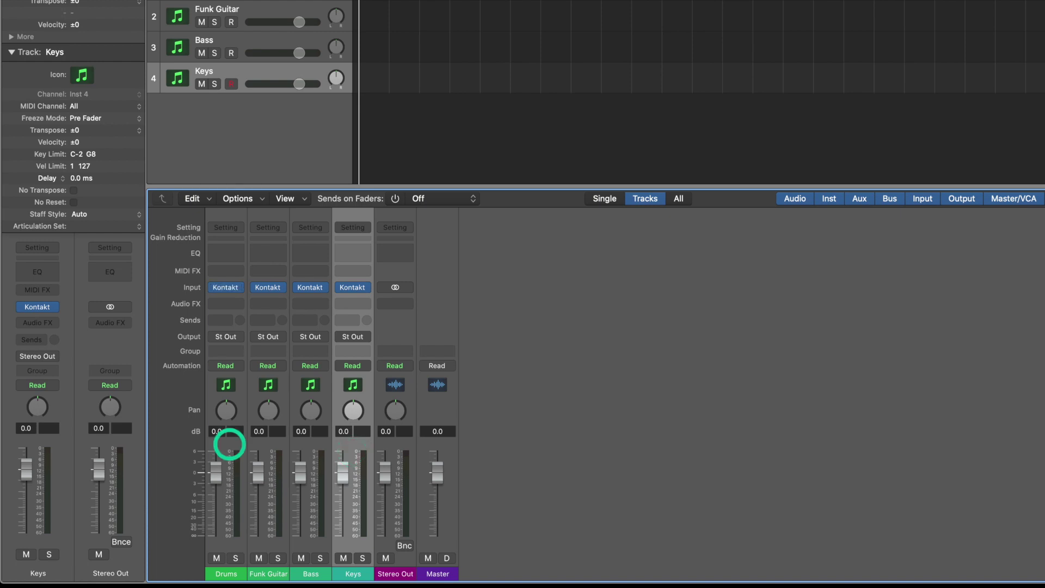
left_click(228, 443)
left_click(225, 286)
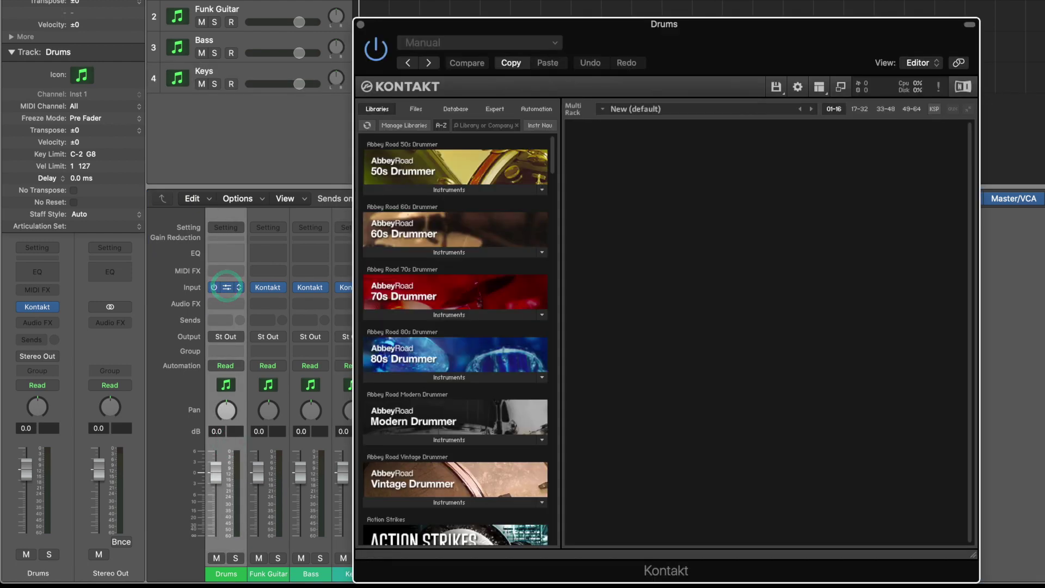
left_click(435, 314)
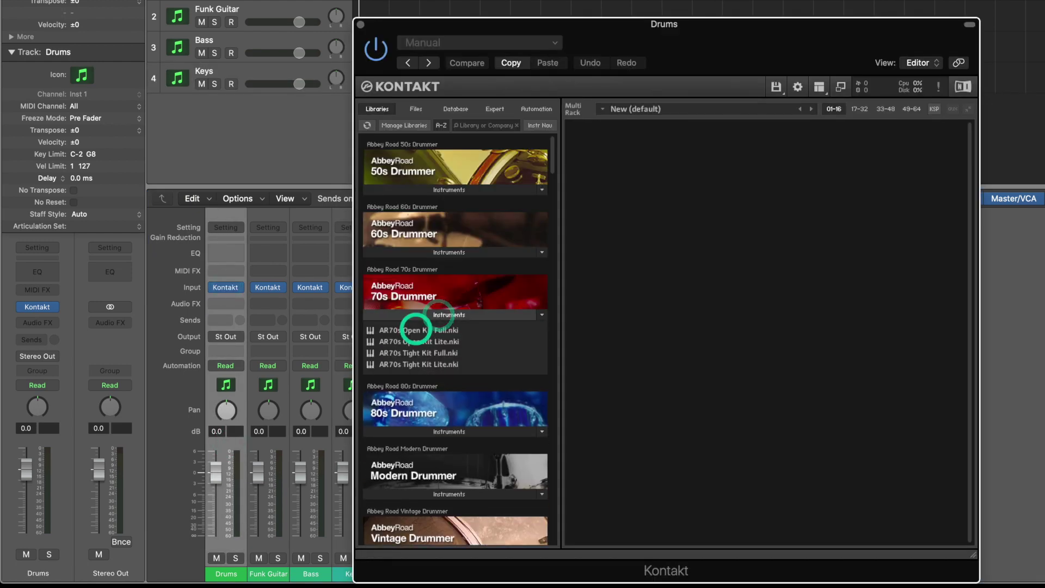
double_click(416, 330)
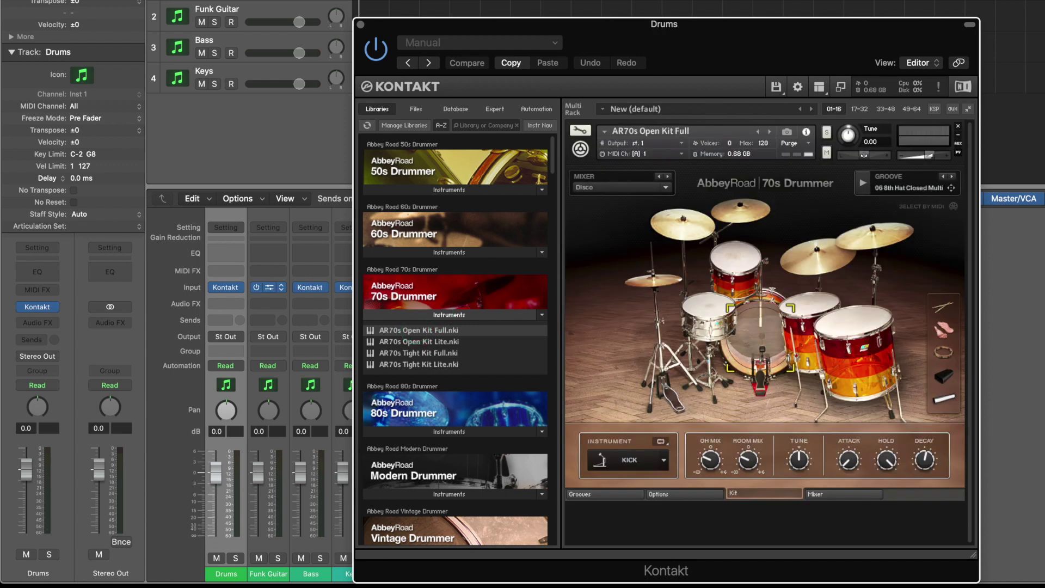
Load Scarbee Funk Guitarist into the Funk Guitar track's Kontakt
left_click(269, 286)
scroll(463, 327, "down", 10)
left_click(461, 342)
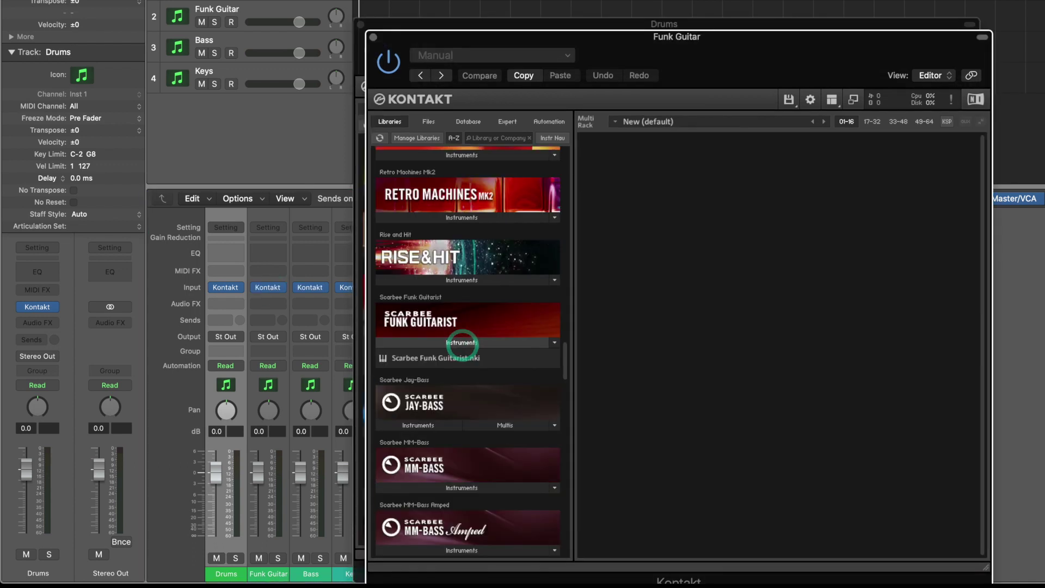
double_click(435, 358)
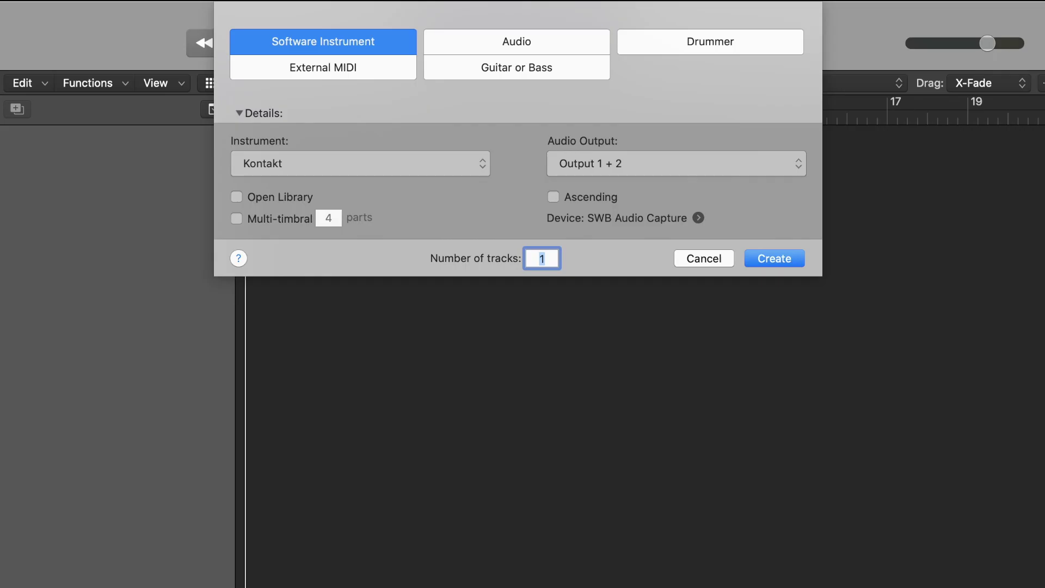
left_click(407, 163)
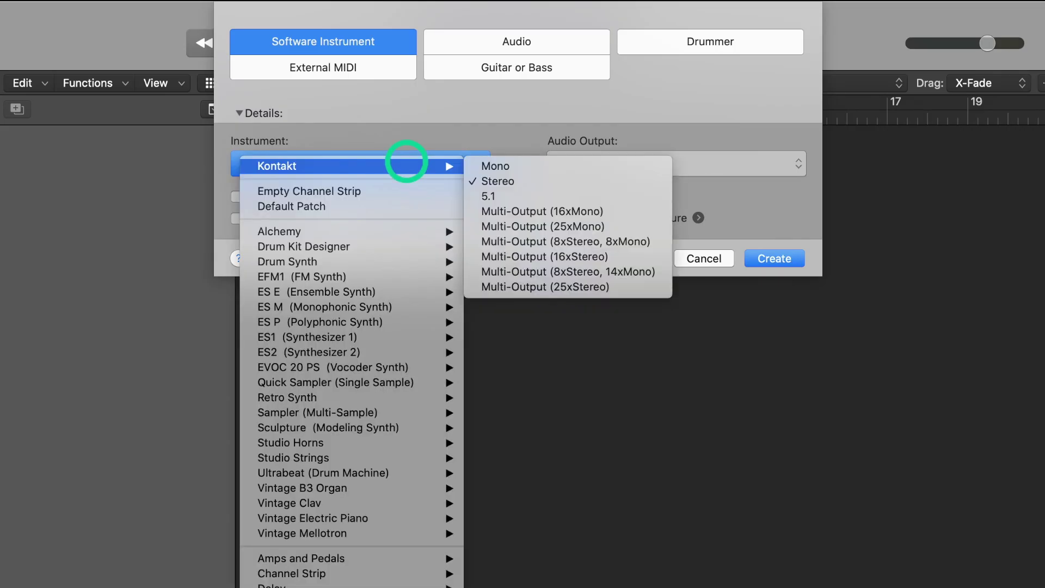
Create a single stereo Kontakt track set multi-timbral with 4 parts
left_click(406, 163)
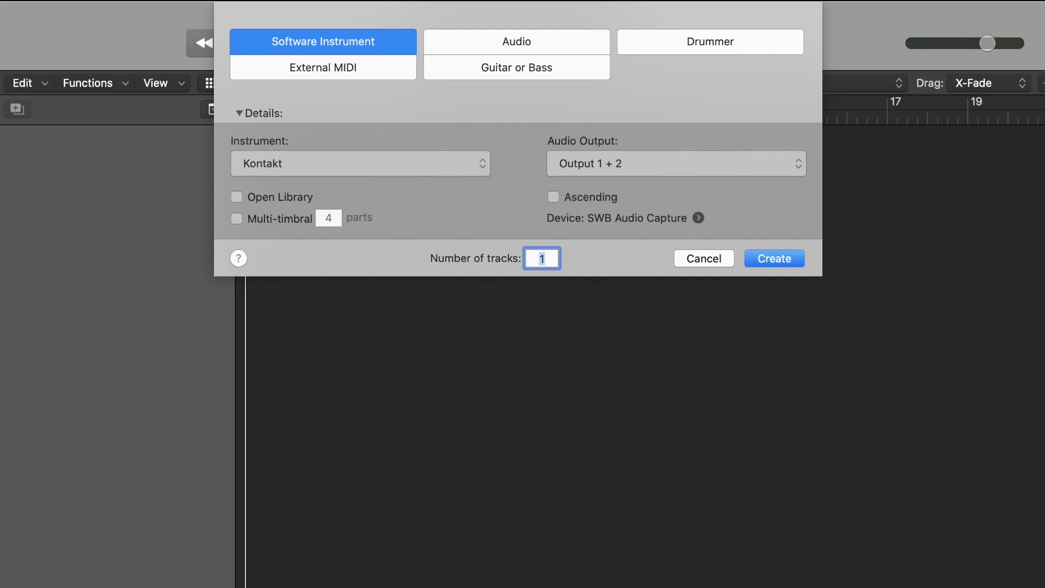
left_click(237, 218)
left_click(330, 219)
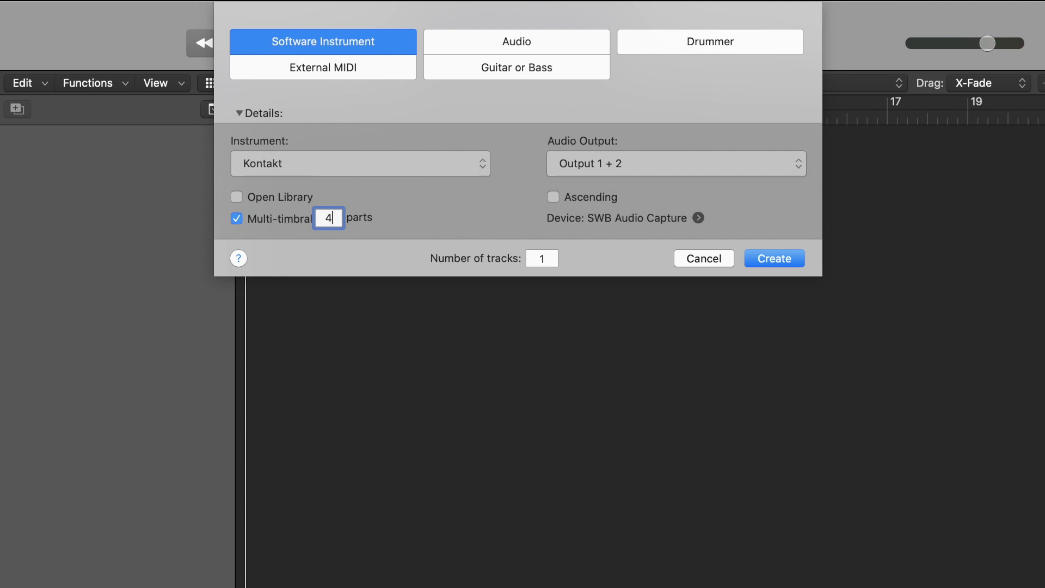
left_click(548, 259)
left_click(777, 263)
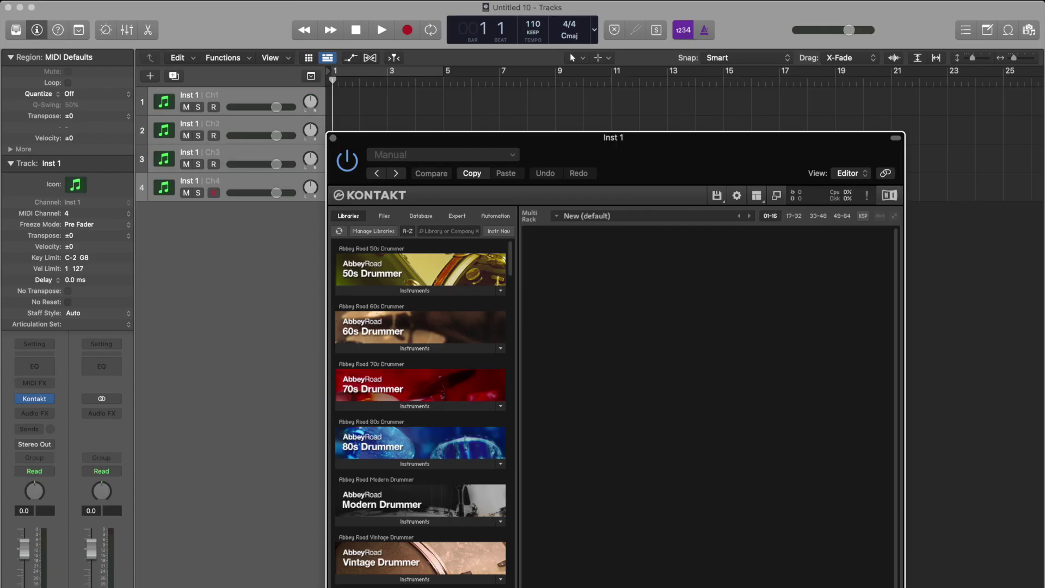
Rename the four multi-timbral tracks Drums, Funk Guitar, Bass and Keys
double_click(191, 96)
type("Drums")
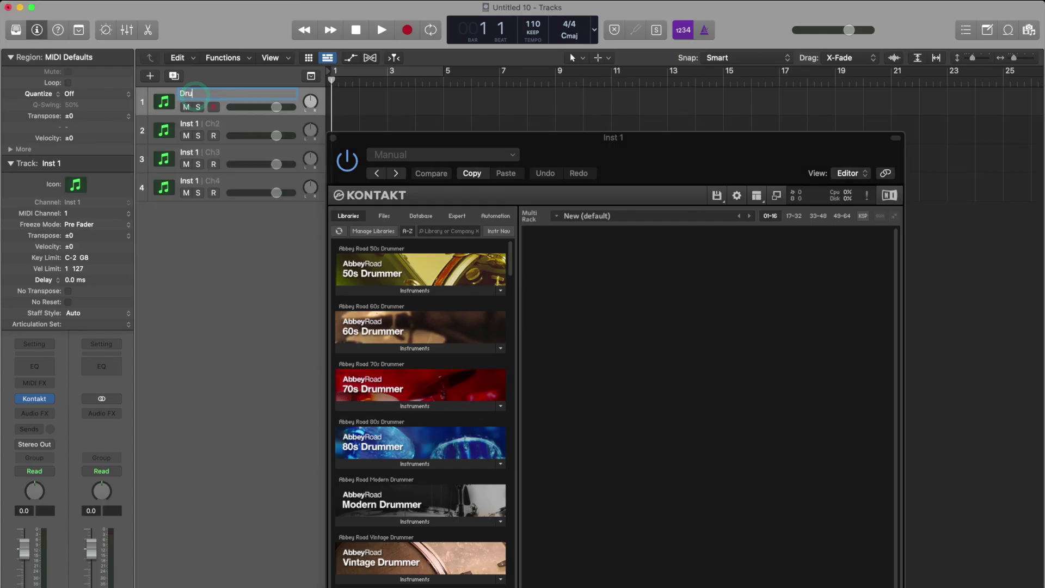
key("Return")
double_click(190, 123)
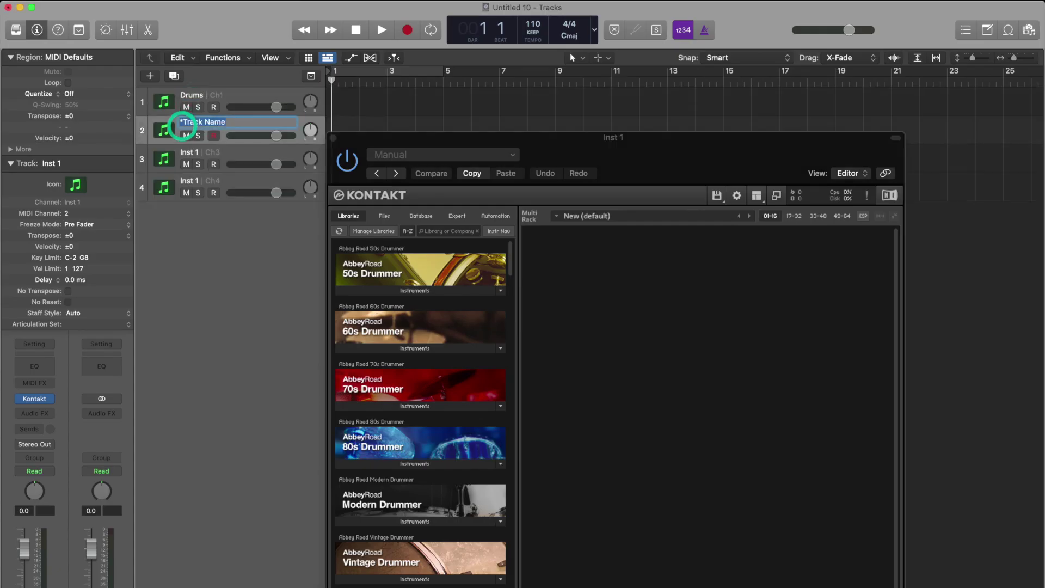
type("Funk Gui")
type("tar")
key("Tab")
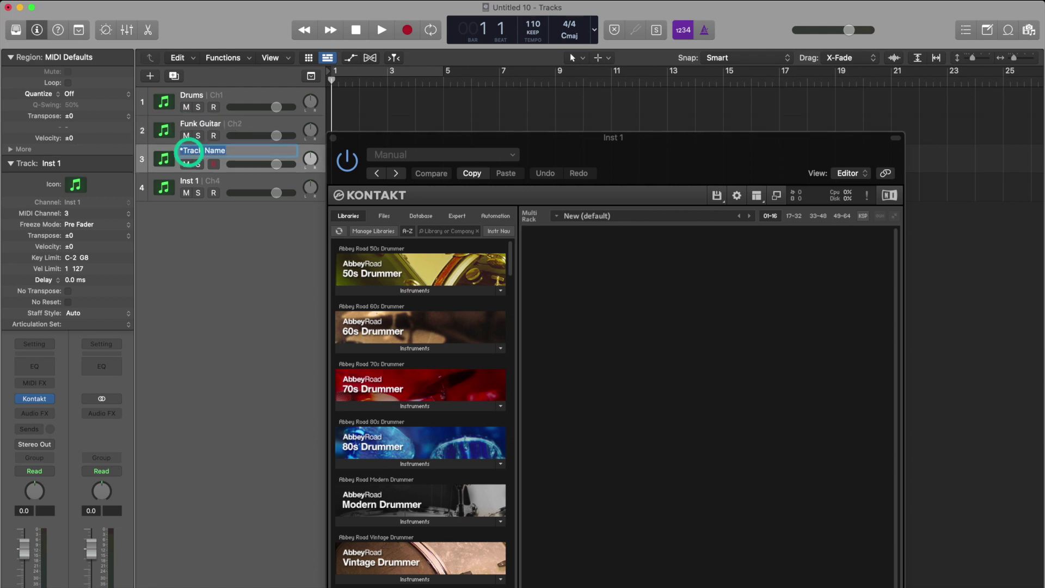
type("Bass")
key("Return")
left_click(200, 181)
double_click(190, 181)
type("Keys")
key("Return")
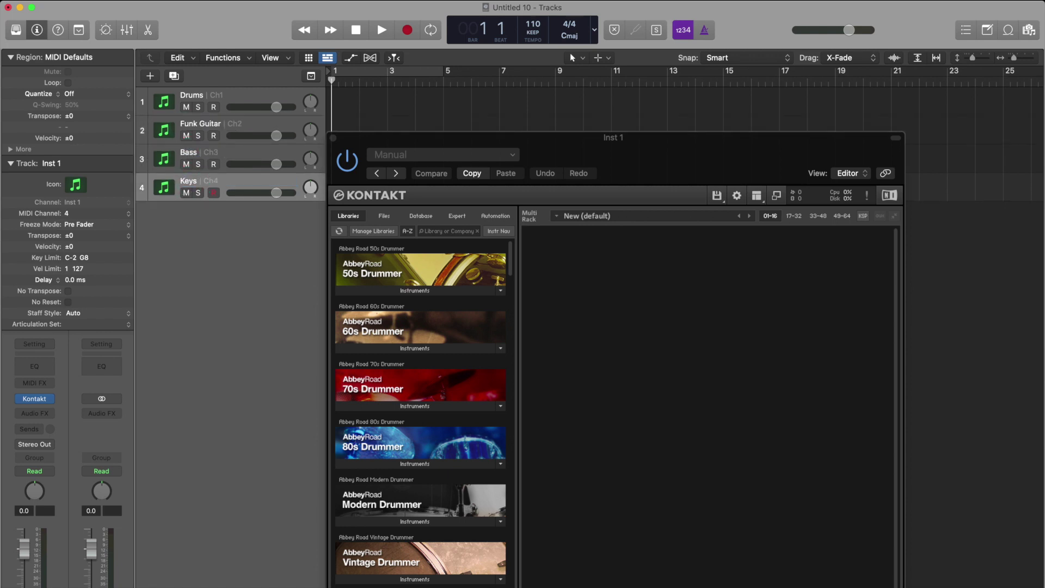
Check the MIDI channels of the Drums, Funk Guitar and Bass tracks in the inspector
left_click(224, 93)
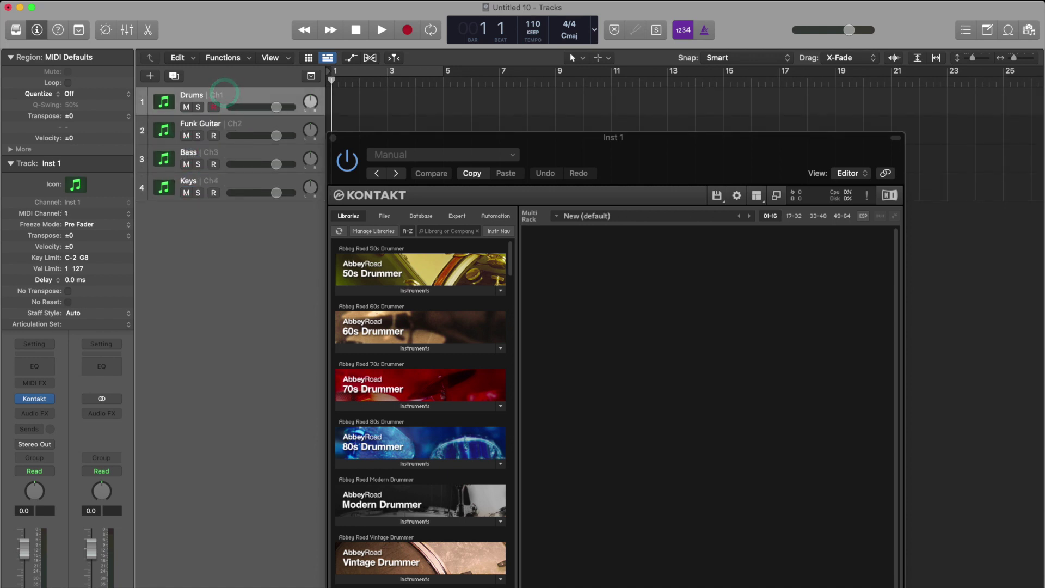
left_click(39, 212)
left_click(203, 125)
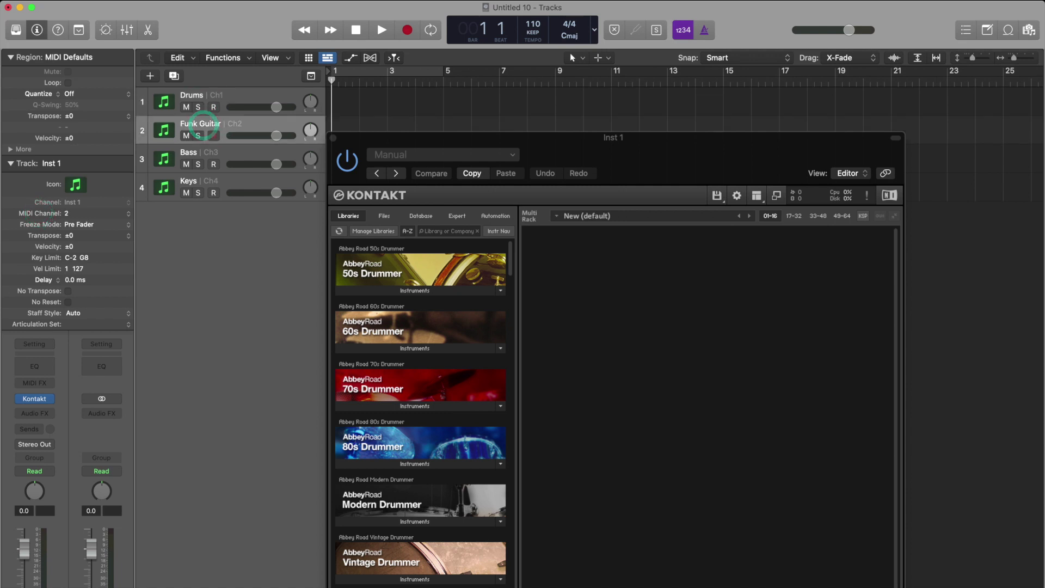
left_click(46, 218)
left_click(213, 158)
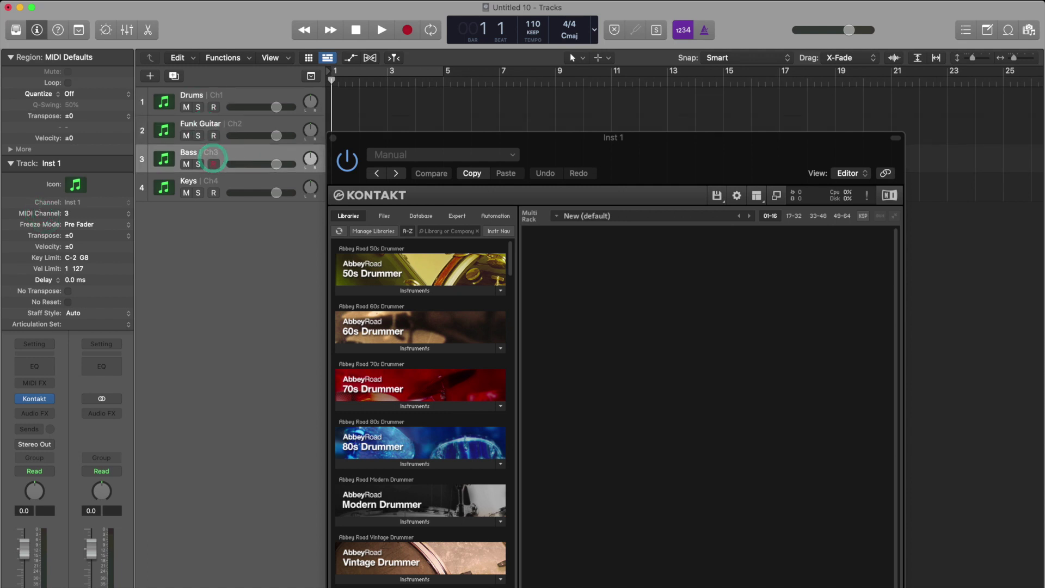
Load AR70s Open Kit Full and Scarbee Funk Guitarist into the Kontakt rack
left_click(398, 408)
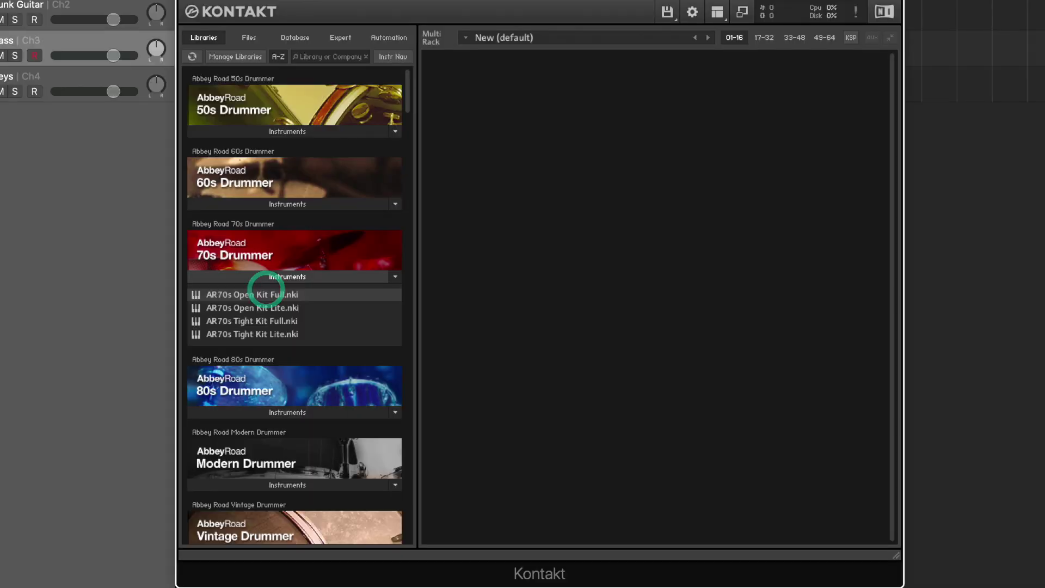
double_click(266, 292)
scroll(294, 305, "down", 10)
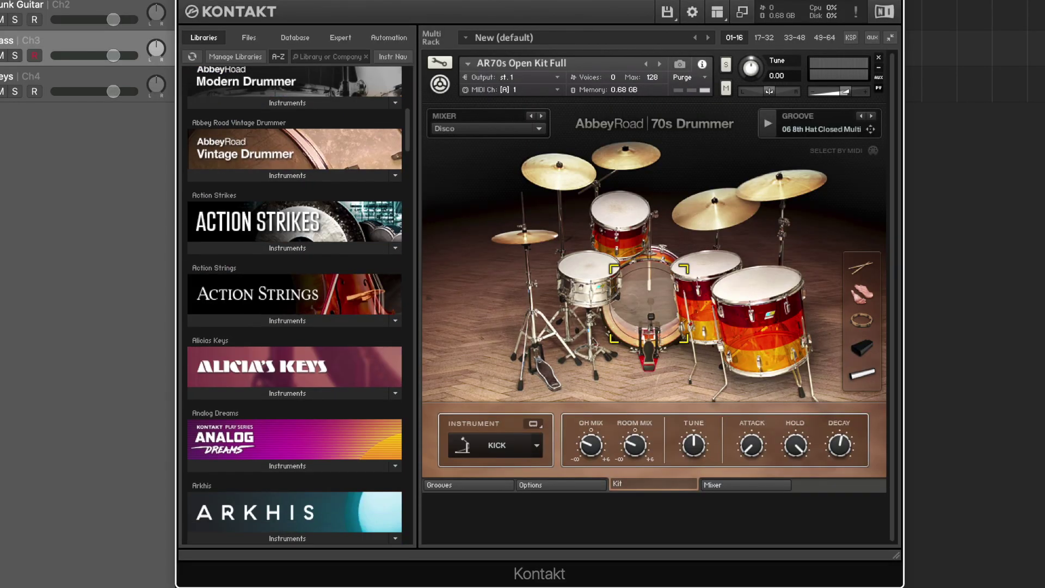
scroll(294, 304, "down", 15)
left_click(256, 331)
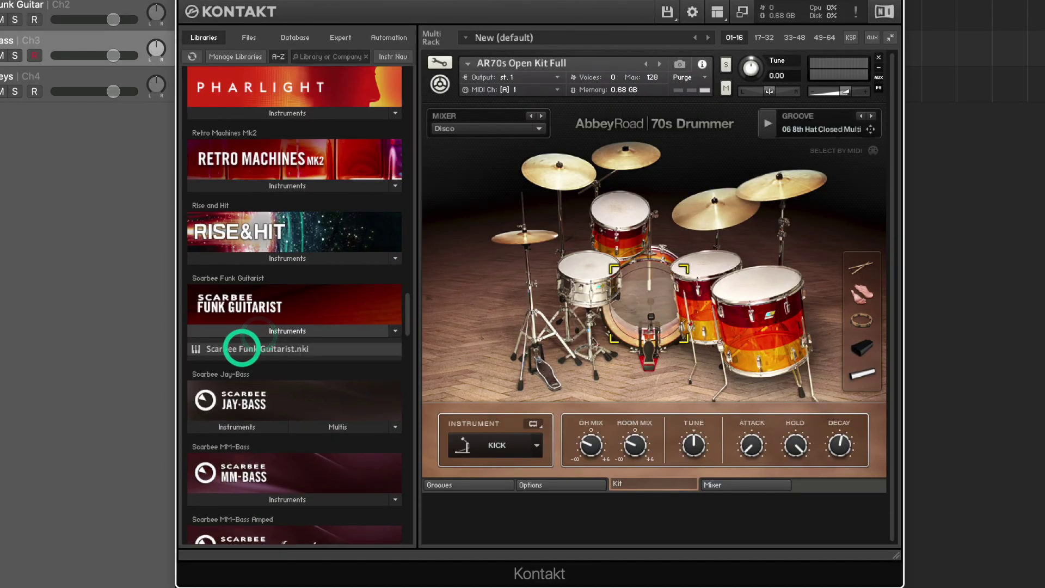
double_click(241, 348)
Add MM-Bass Amped and the Blue Ballad keys preset to the rack
scroll(273, 381, "down", 4)
left_click(286, 401)
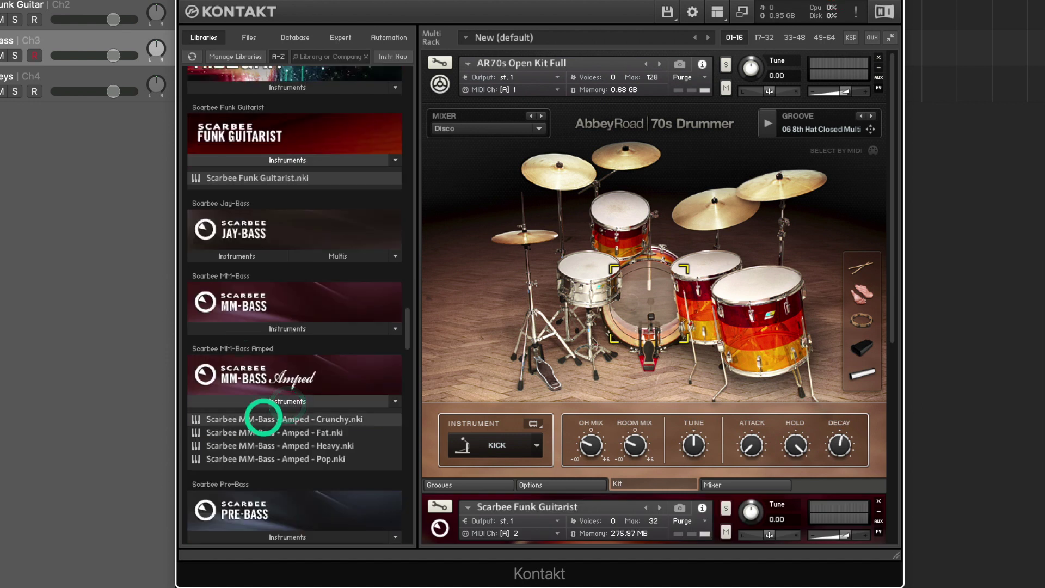
scroll(263, 417, "down", 10)
left_click(265, 292)
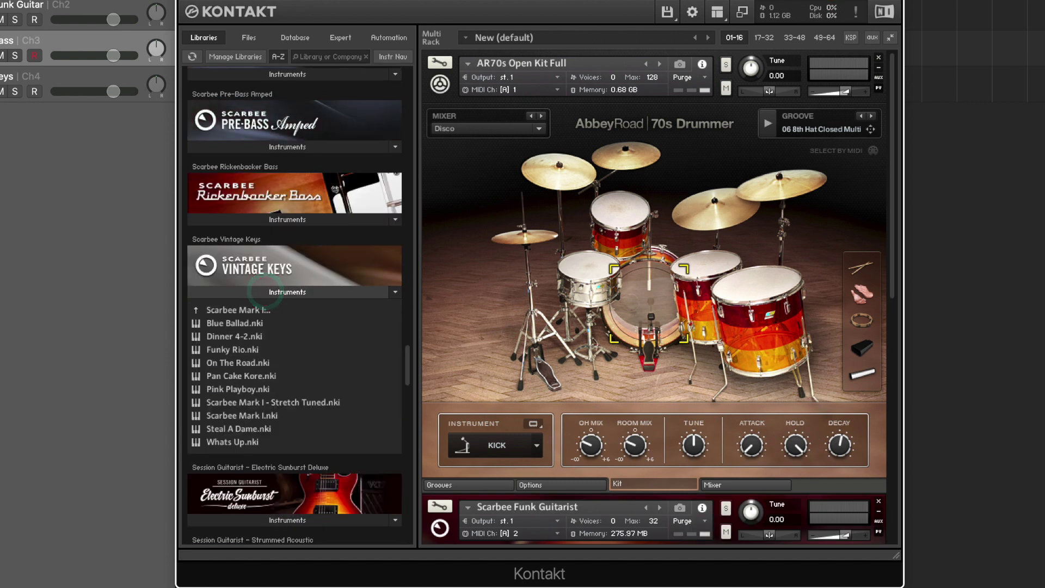
left_click(242, 322)
Hide Kontakt's library browser and scroll through the loaded instruments
left_click(716, 12)
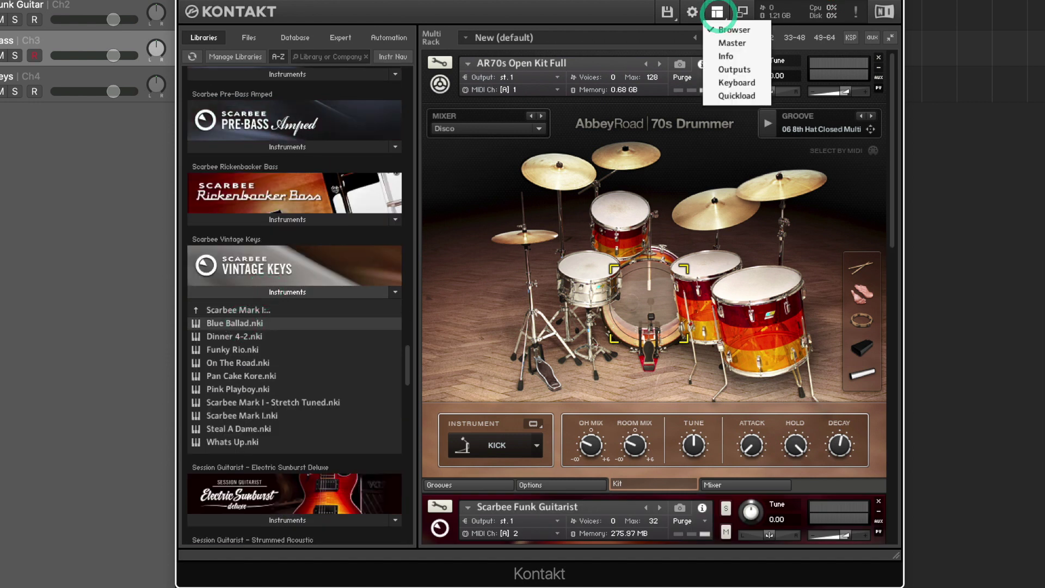
left_click(724, 30)
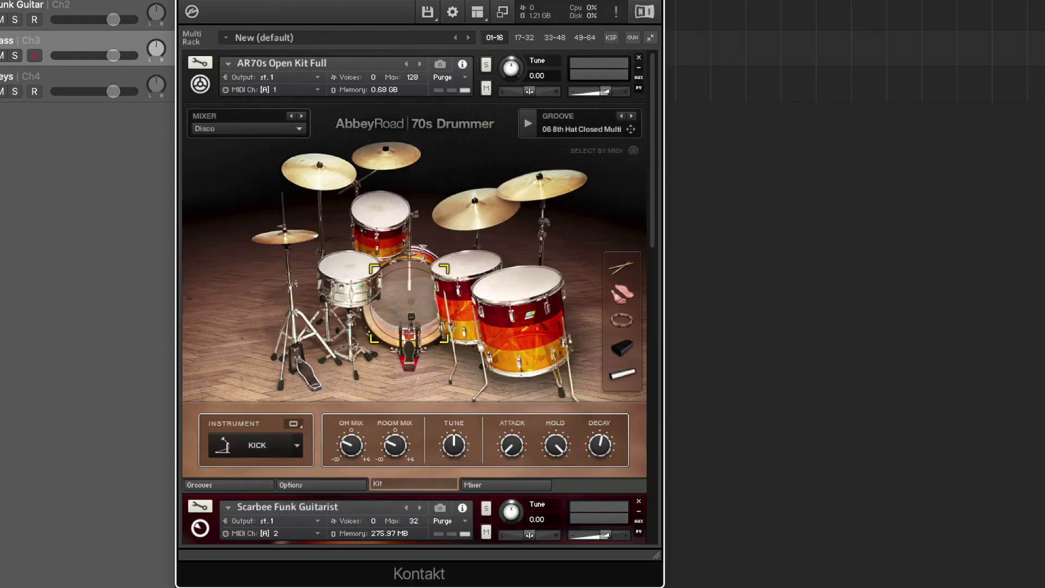
scroll(251, 97, "down", 4)
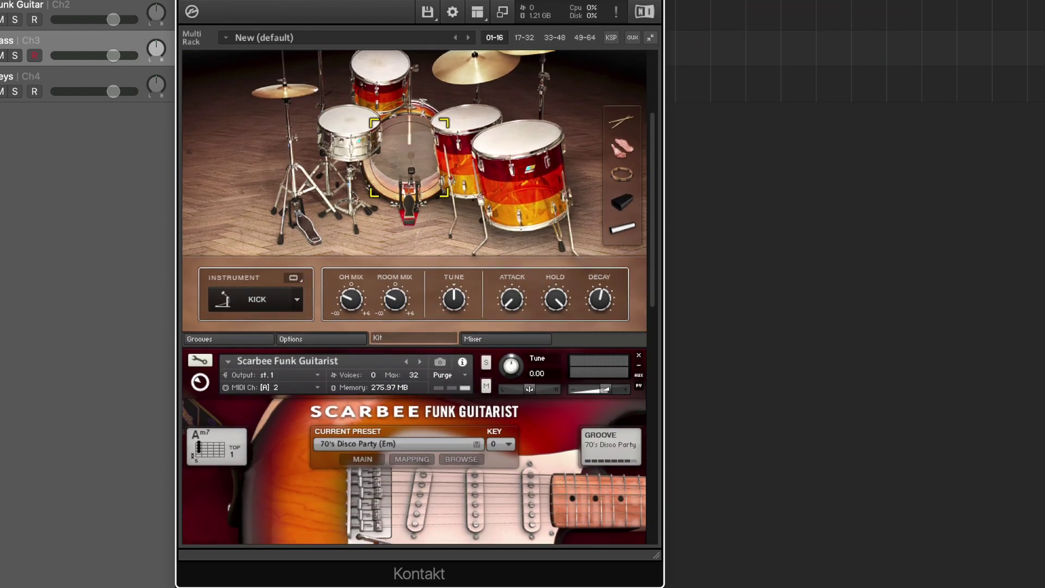
scroll(270, 397, "down", 7)
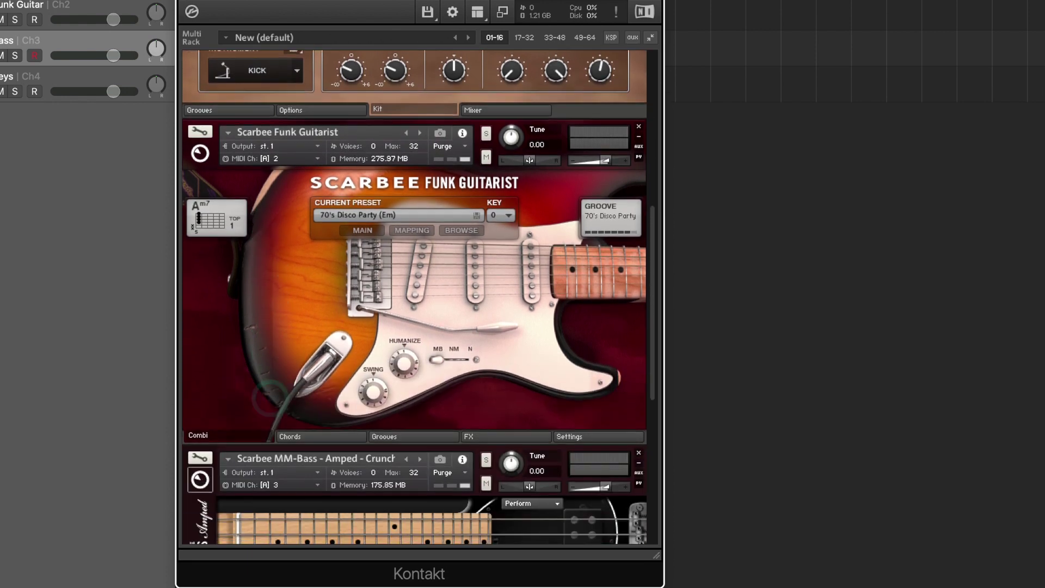
scroll(269, 464, "down", 8)
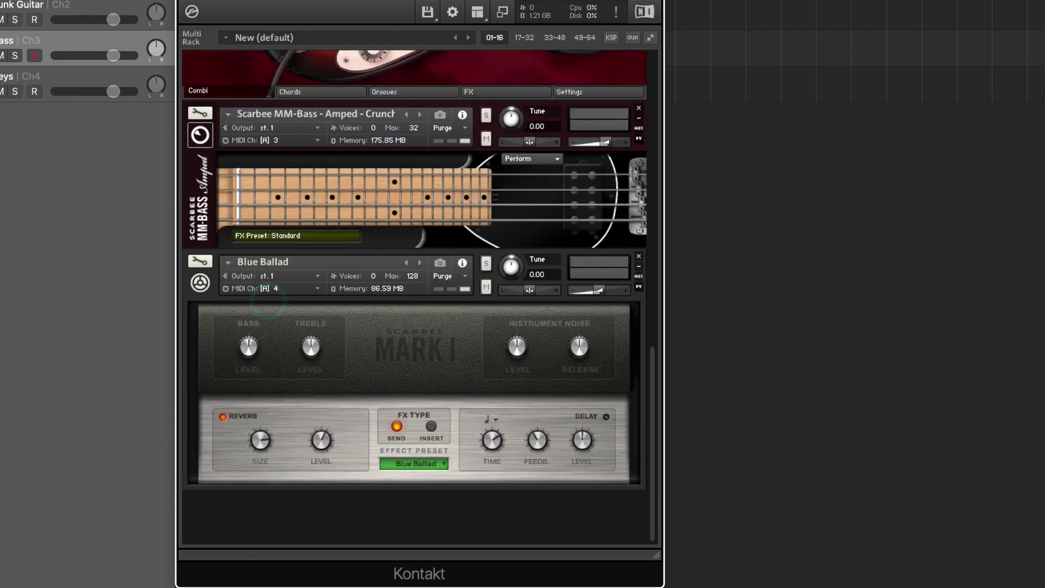
Rebuild Kontakt's output section with one individual channel per loaded instrument
left_click(477, 13)
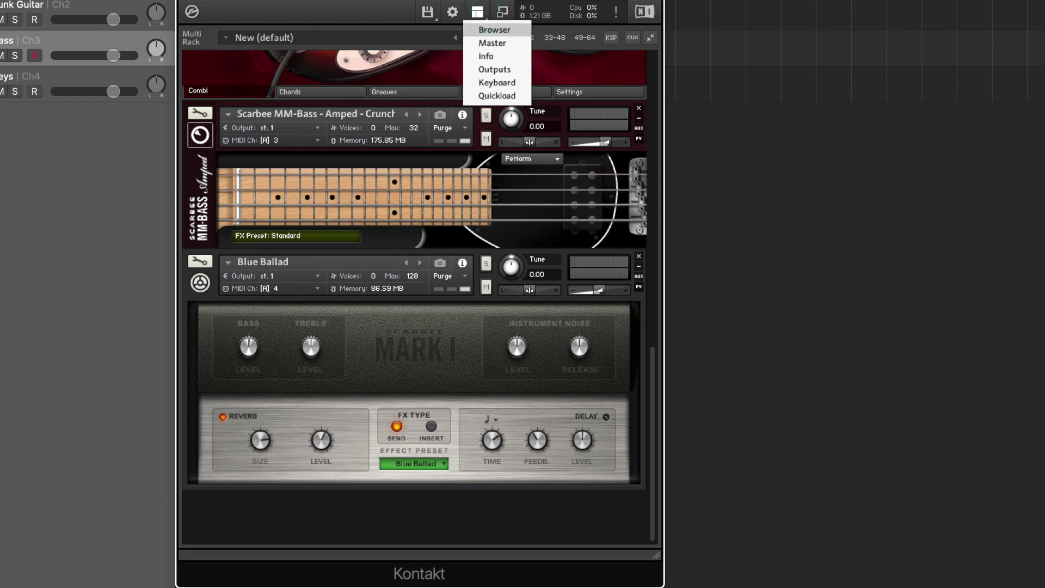
left_click(494, 69)
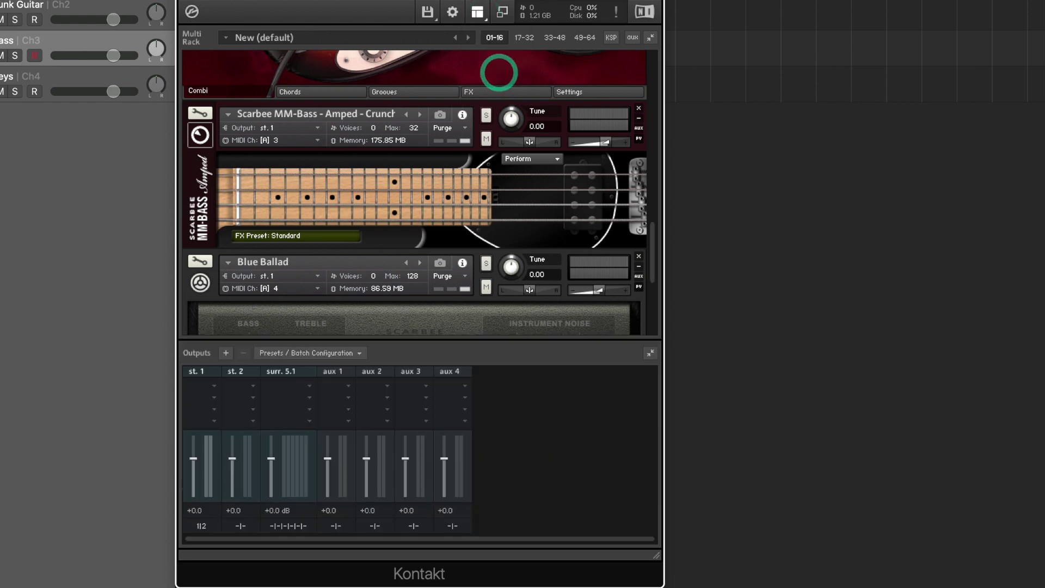
left_click(357, 353)
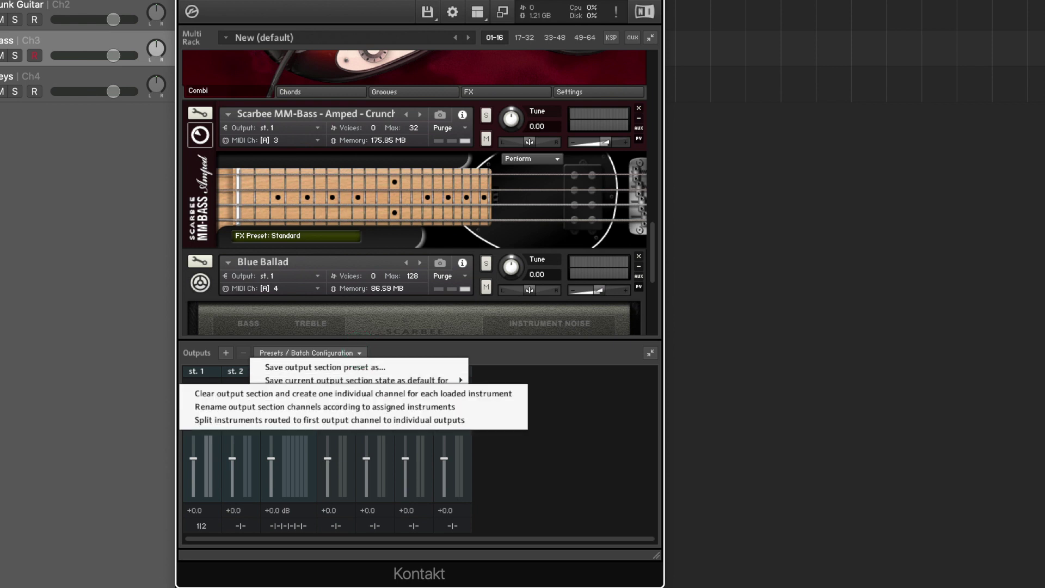
left_click(314, 393)
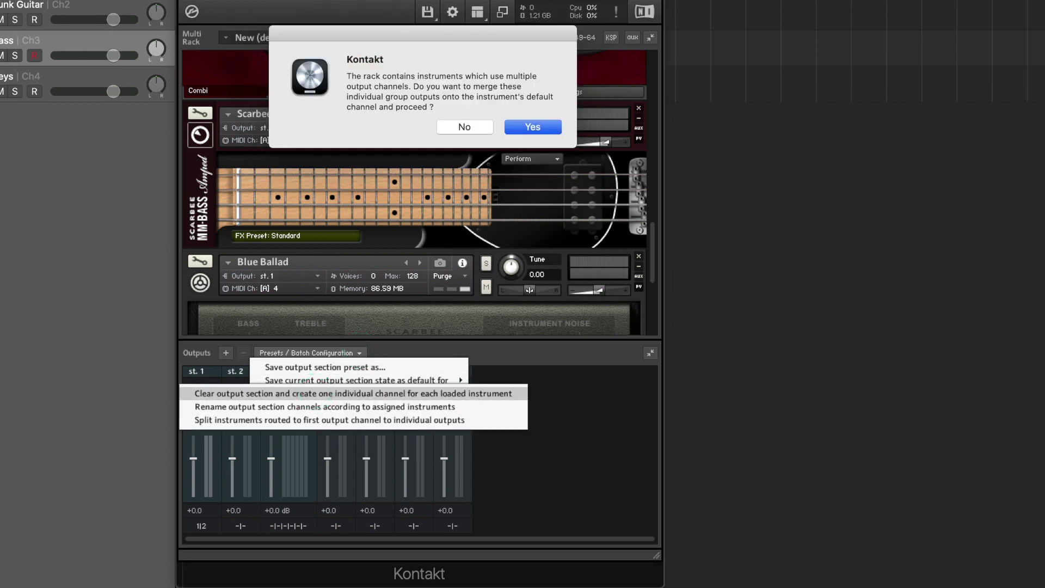
left_click(536, 127)
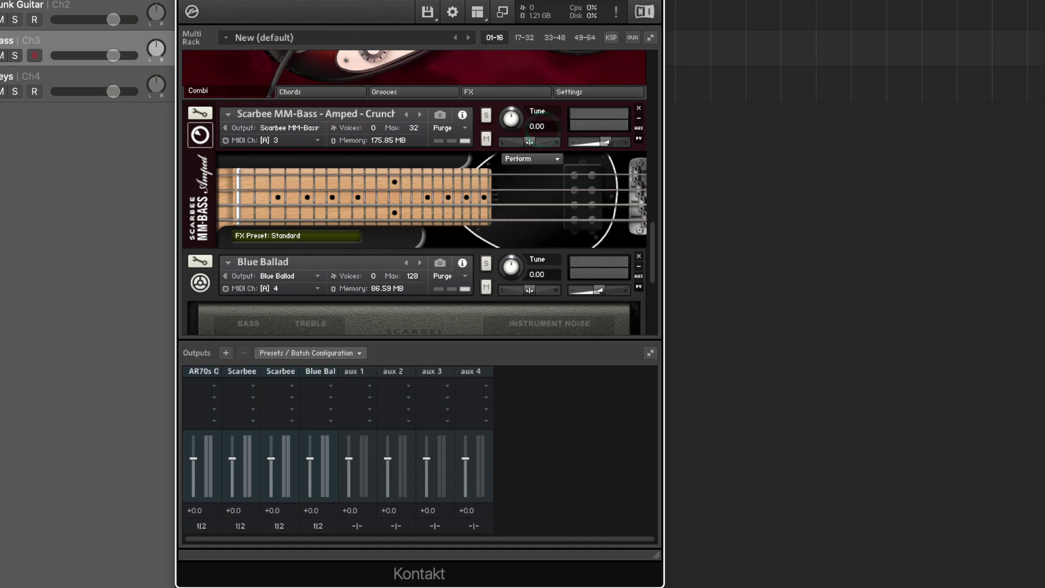
Raise the Kontakt channel to -2.3 dB, start playback, set Drums to -5.5 dB and pan +39
left_click_drag(203, 536, 204, 494)
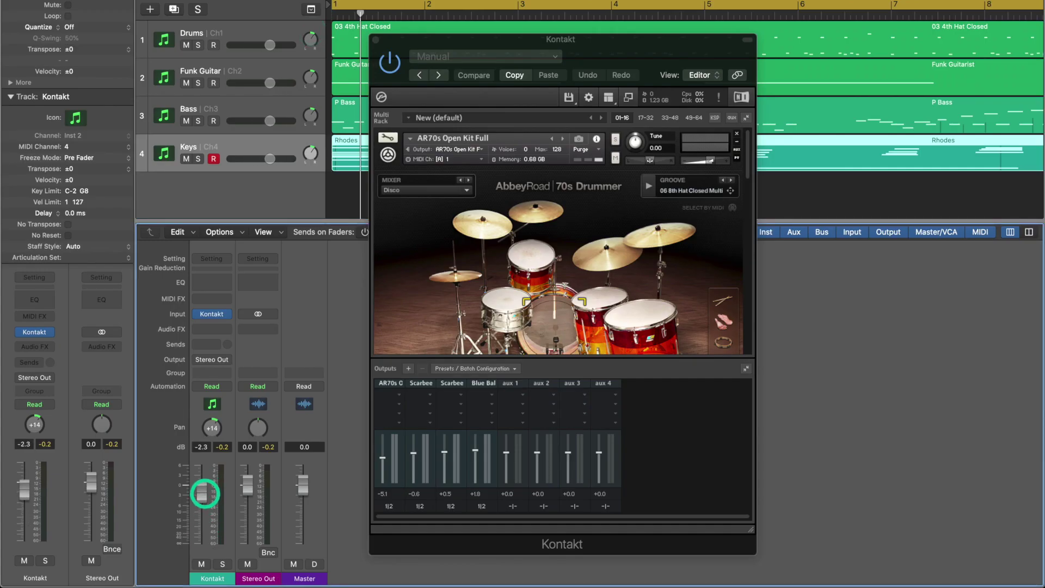
key("space")
left_click_drag(271, 45, 243, 57)
mouse_move(310, 40)
left_mouse_down()
mouse_move(299, 63)
mouse_move(305, 17)
mouse_move(298, 53)
left_mouse_up()
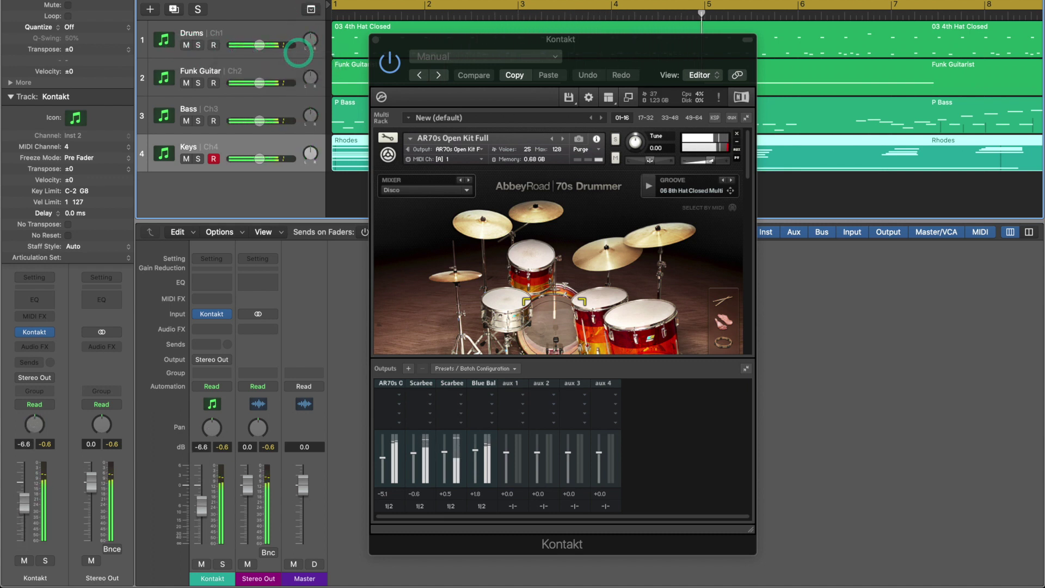
Test solo and mute on the Drums track, leaving all tracks unmuted
left_click(197, 45)
left_click(197, 45)
left_click(187, 45, "alt")
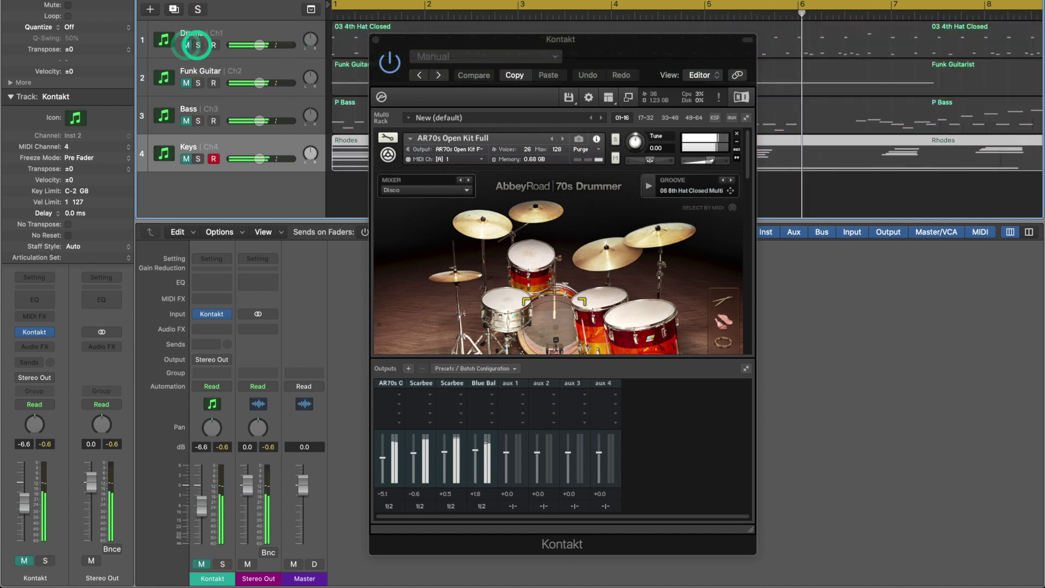
left_click(186, 45, "alt")
left_click(186, 45, "alt")
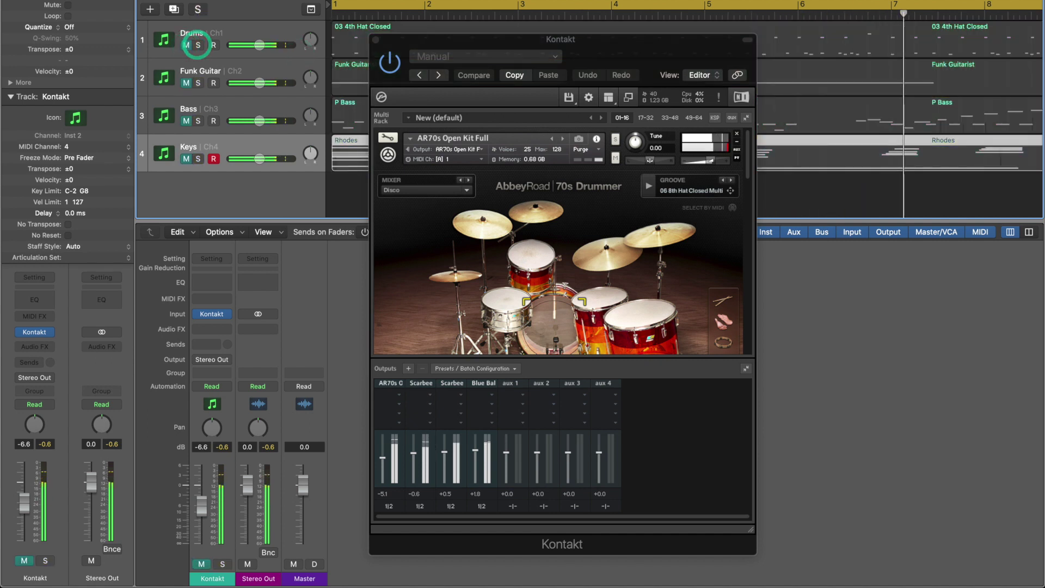
left_click(186, 159, "alt")
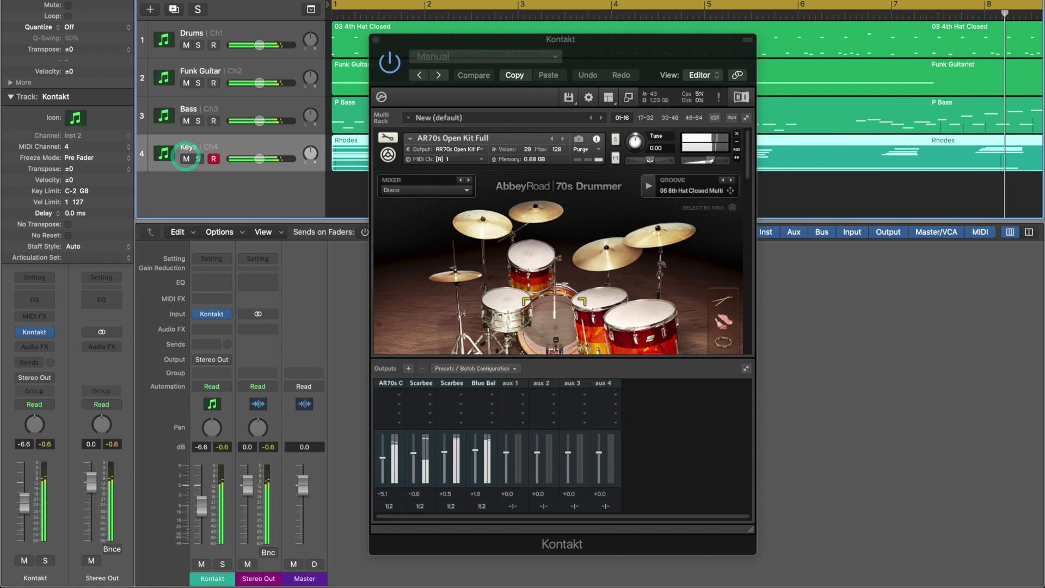
Set Kontakt outputs to drums -0.1, guitar -15.3 and bass -3.9 dB, then stop playback
left_click_drag(382, 454, 380, 494)
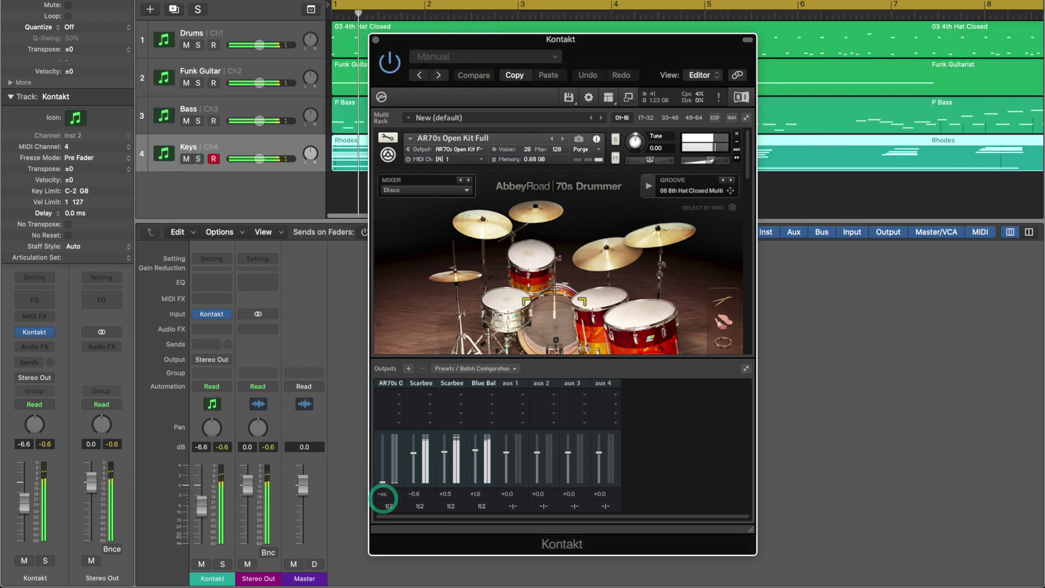
left_click_drag(413, 452, 443, 506)
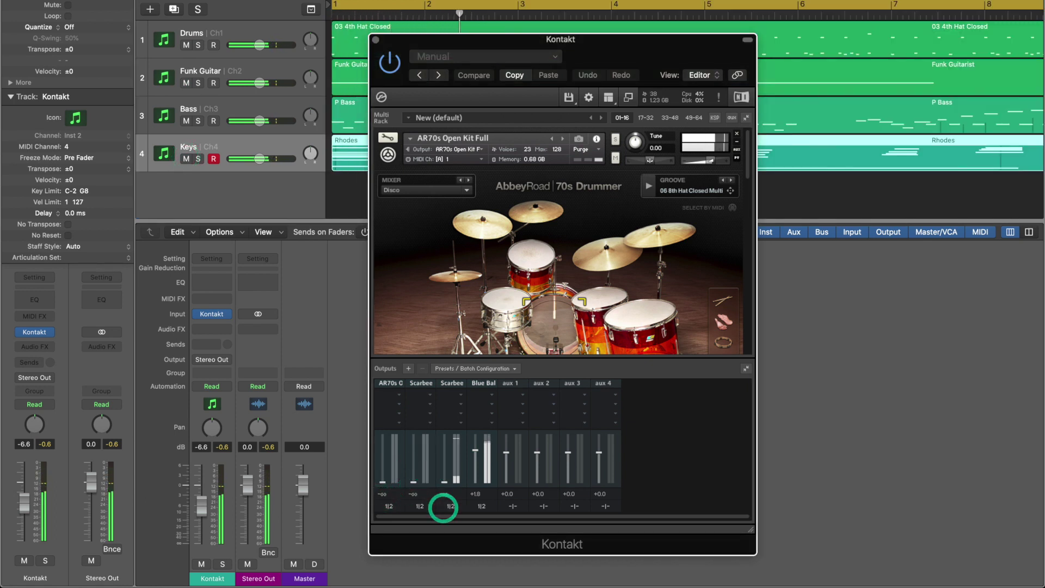
left_click_drag(382, 482, 386, 452)
left_click_drag(444, 482, 415, 464)
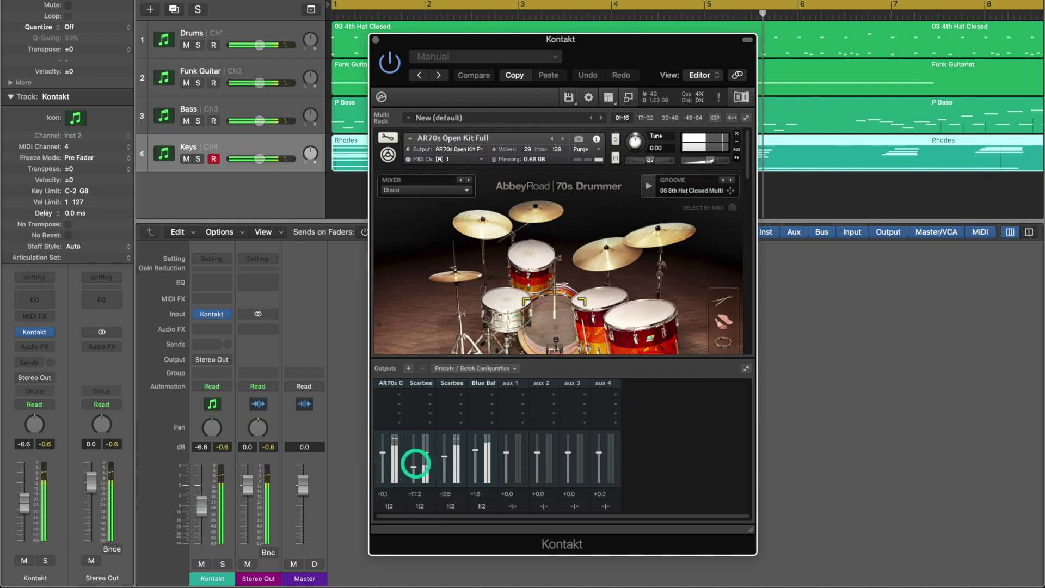
key("space")
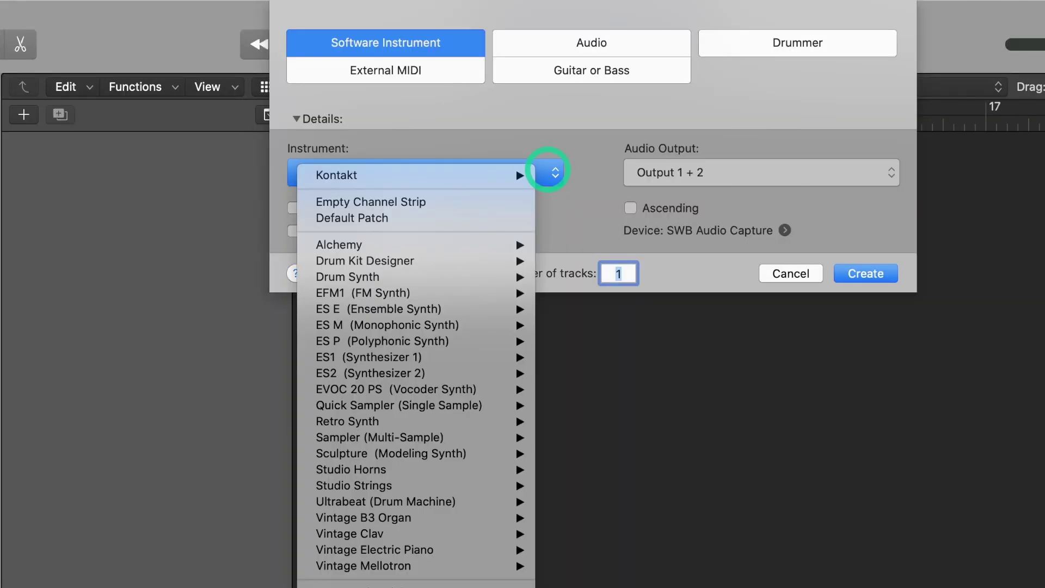
Create a Kontakt Multi-Output (16xStereo) track, multi-timbral with 4 parts
mouse_move(548, 168)
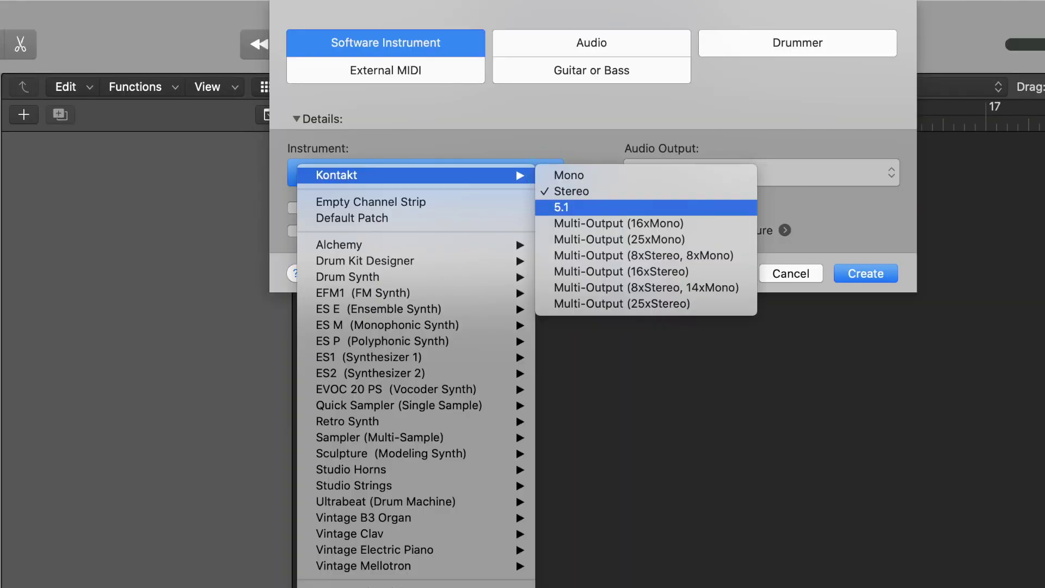
left_click(602, 271)
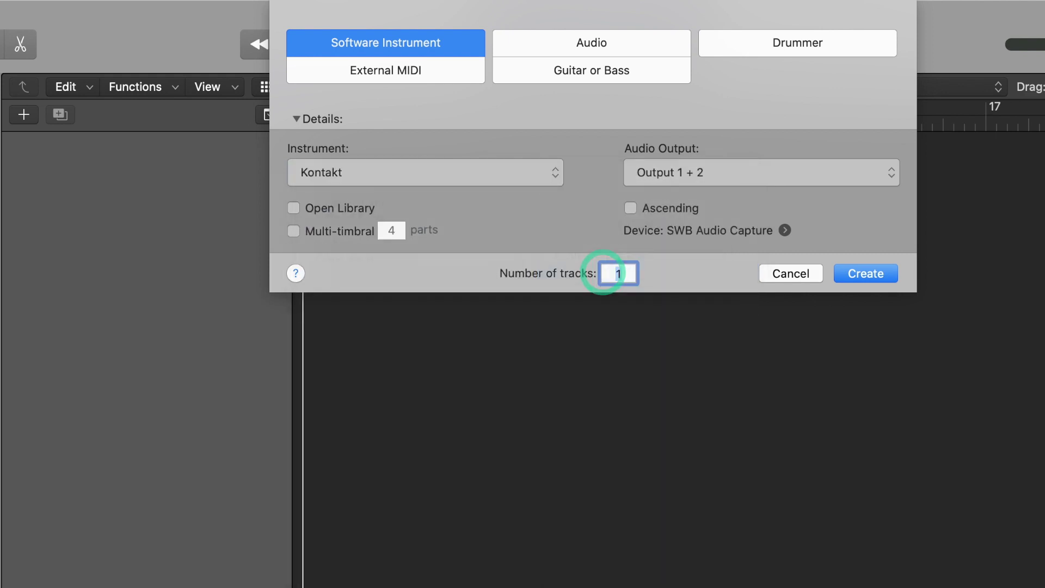
left_click(293, 231)
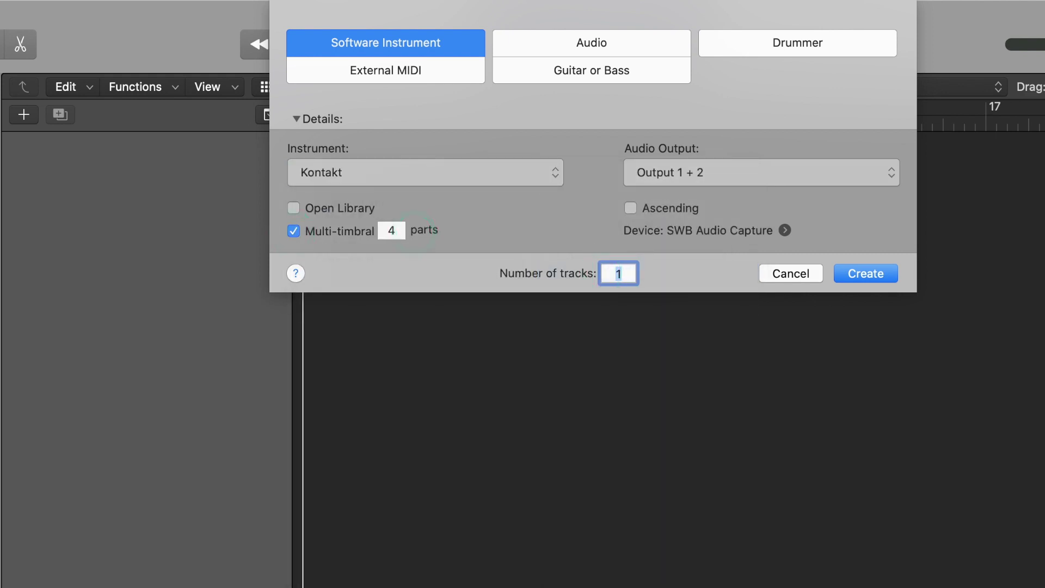
left_click(867, 272)
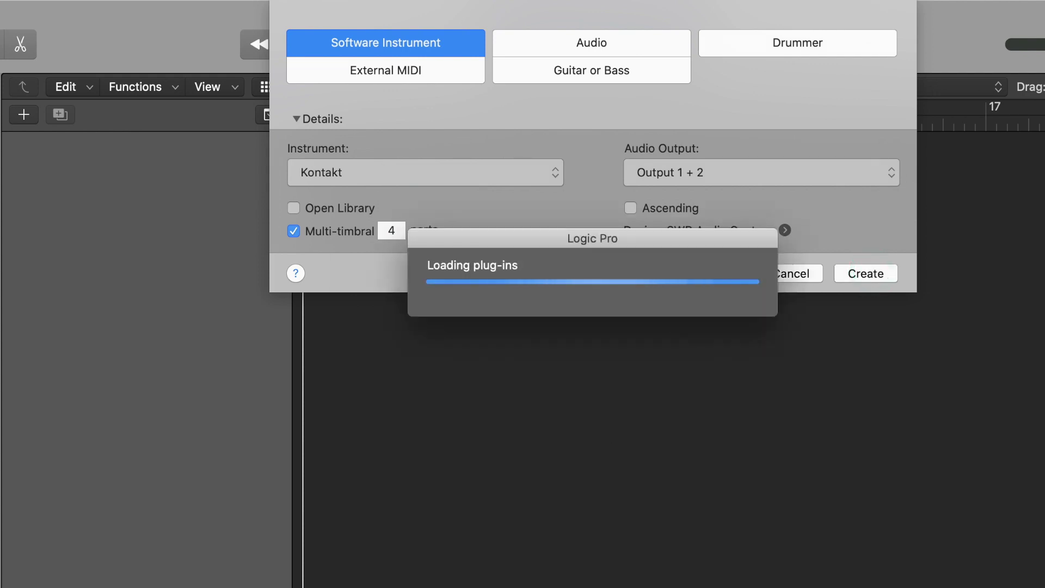
Name the first track Drums and begin renaming track 2 for the guitar
double_click(81, 150)
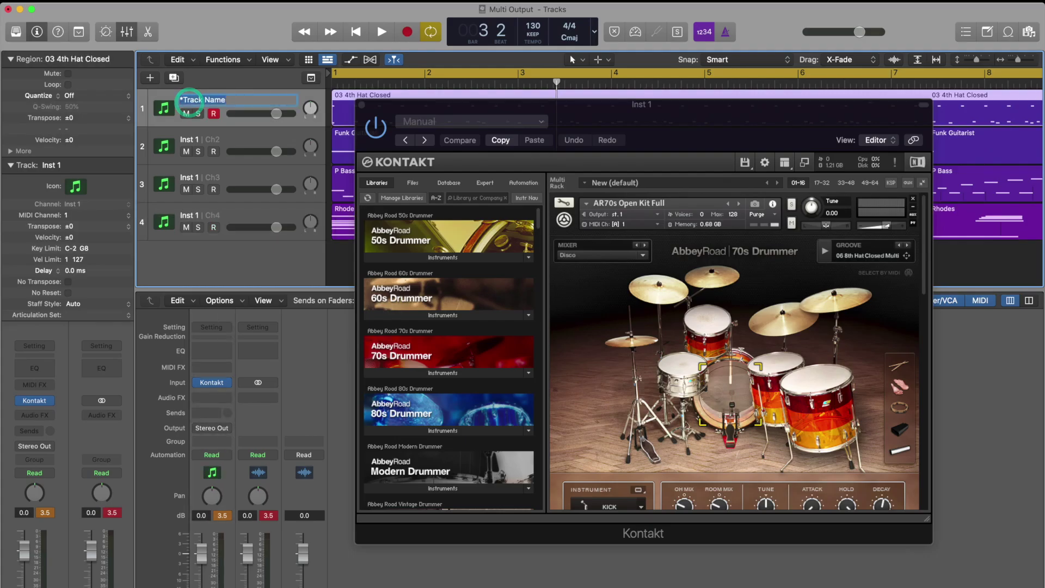
type("Drums")
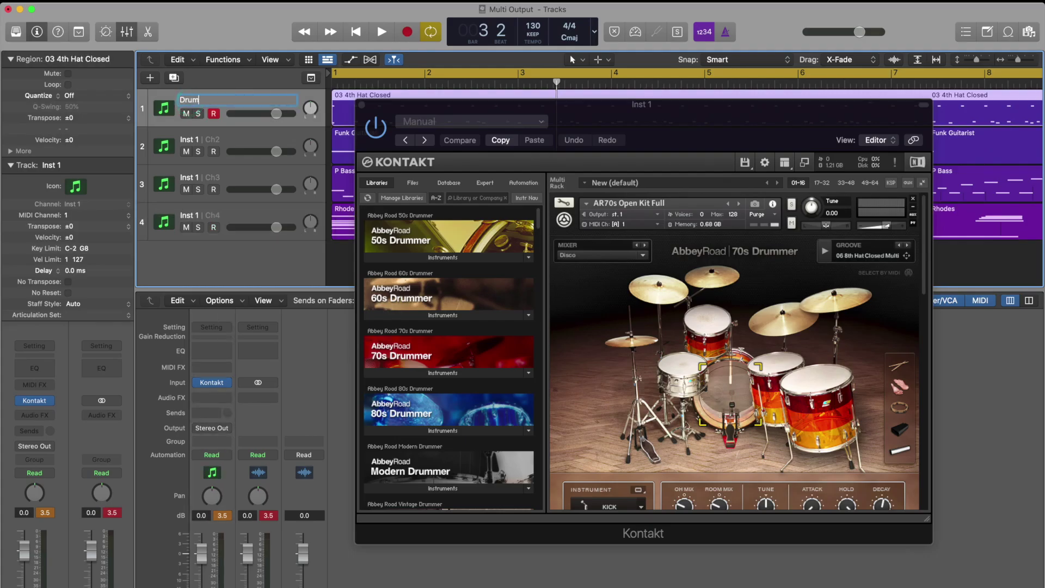
double_click(185, 137)
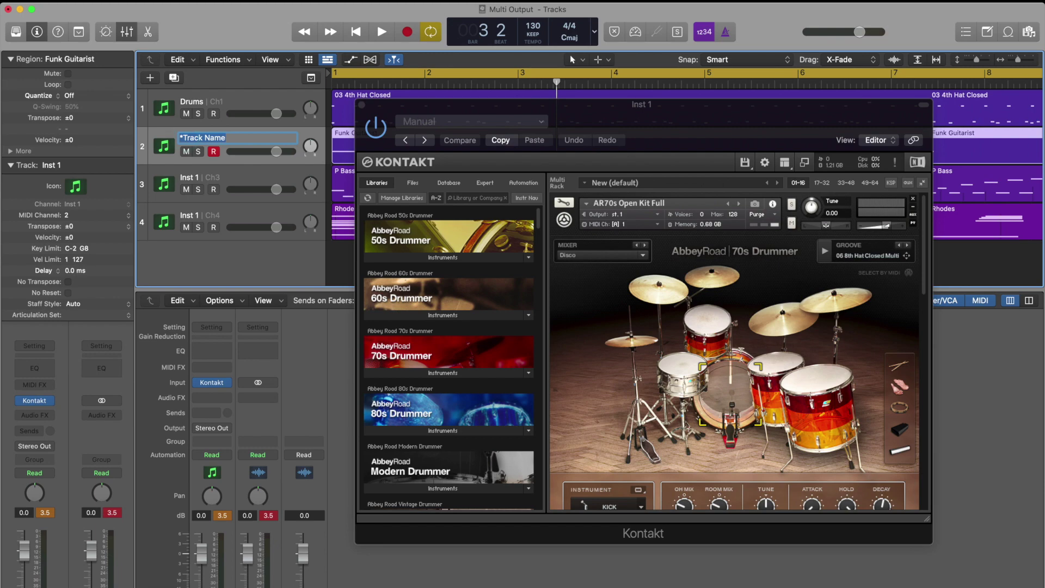
type("Gu")
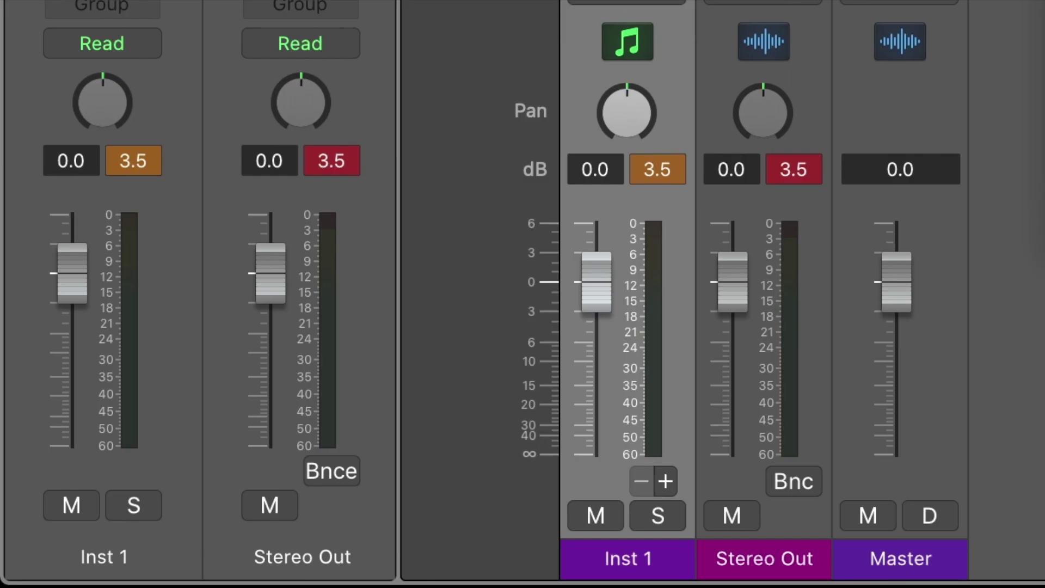
Add three aux channels (Aux 1–3) fed by Kontakt outputs 3-4, 5-6 and 7-8
left_click(665, 481)
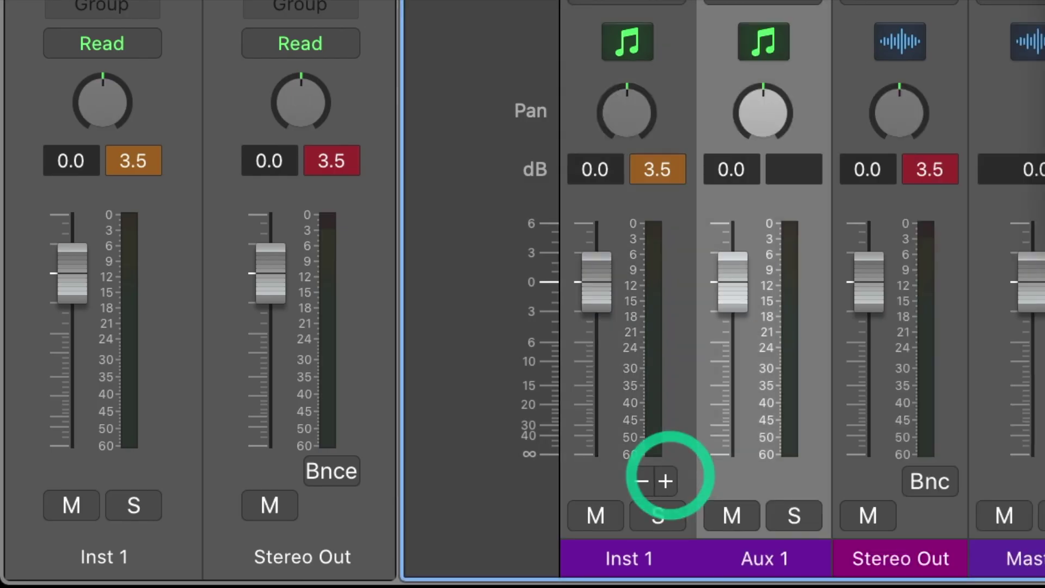
left_click(665, 480)
left_click(665, 481)
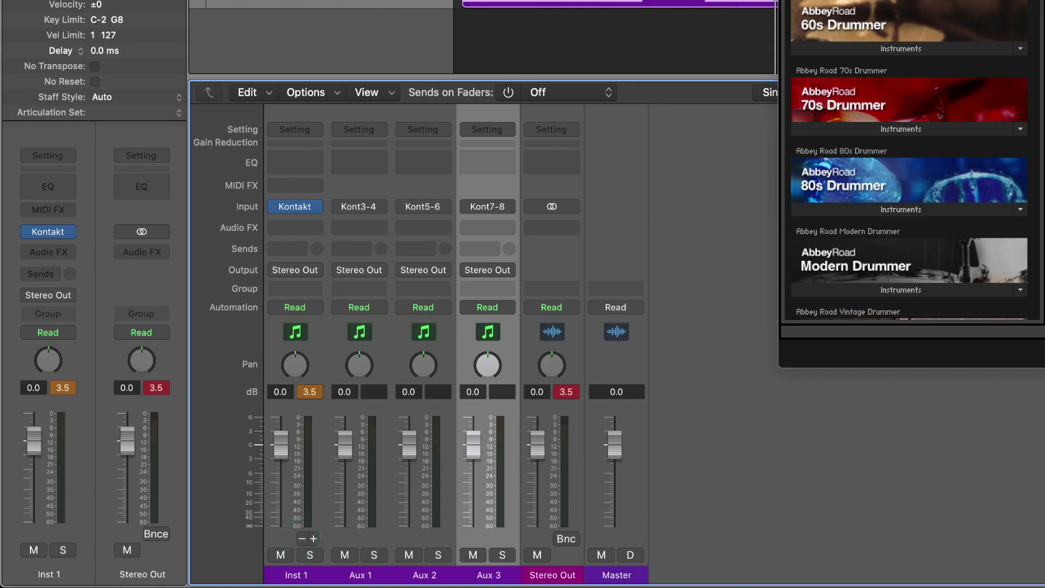
left_click(292, 217)
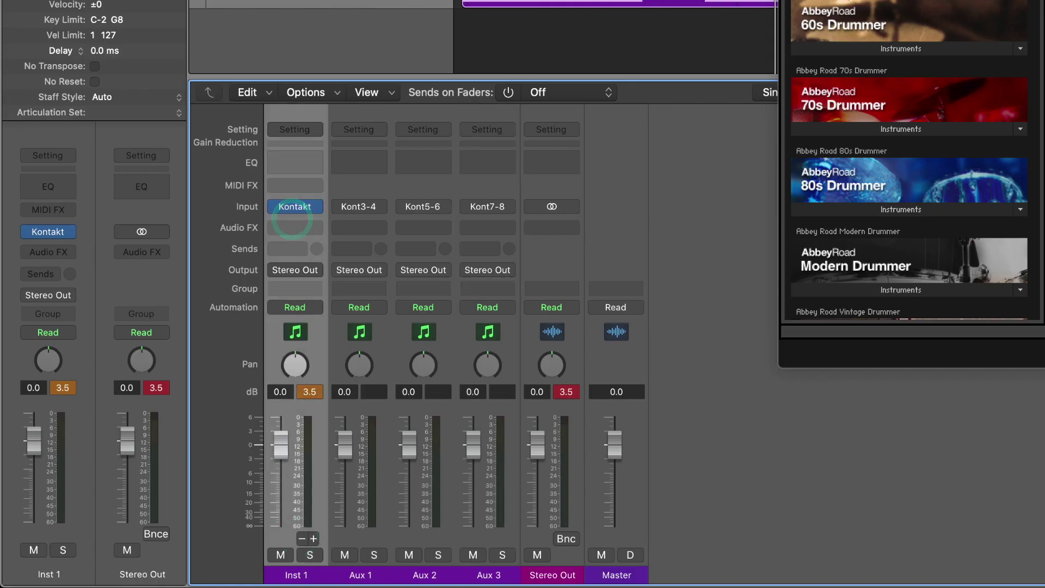
left_click(349, 218)
left_click(416, 218)
left_click(479, 218)
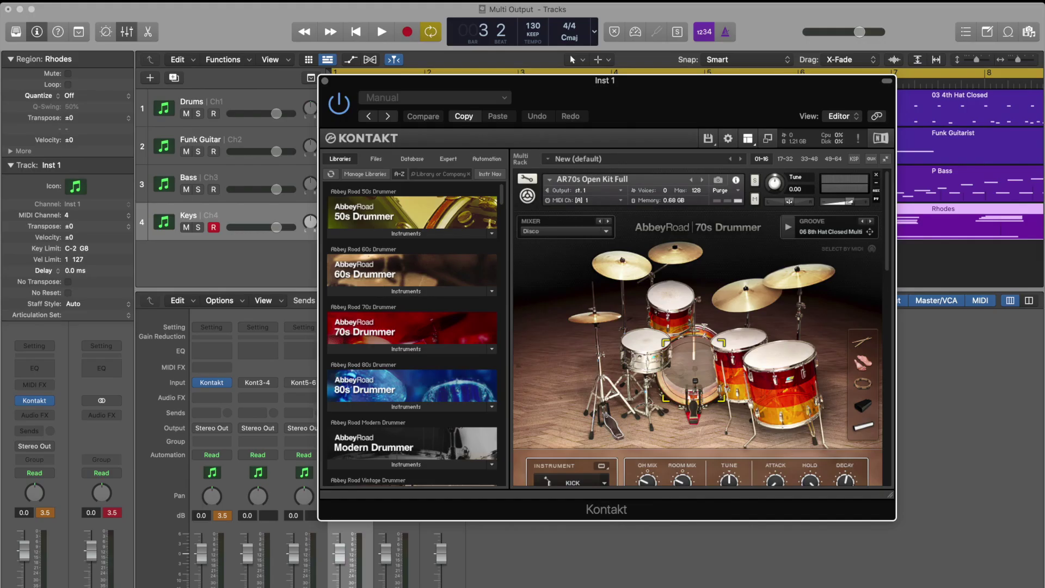
Hide Kontakt's browser and collapse the drum kit, funk guitar and bass instrument panels
left_click(748, 138)
left_click(754, 152)
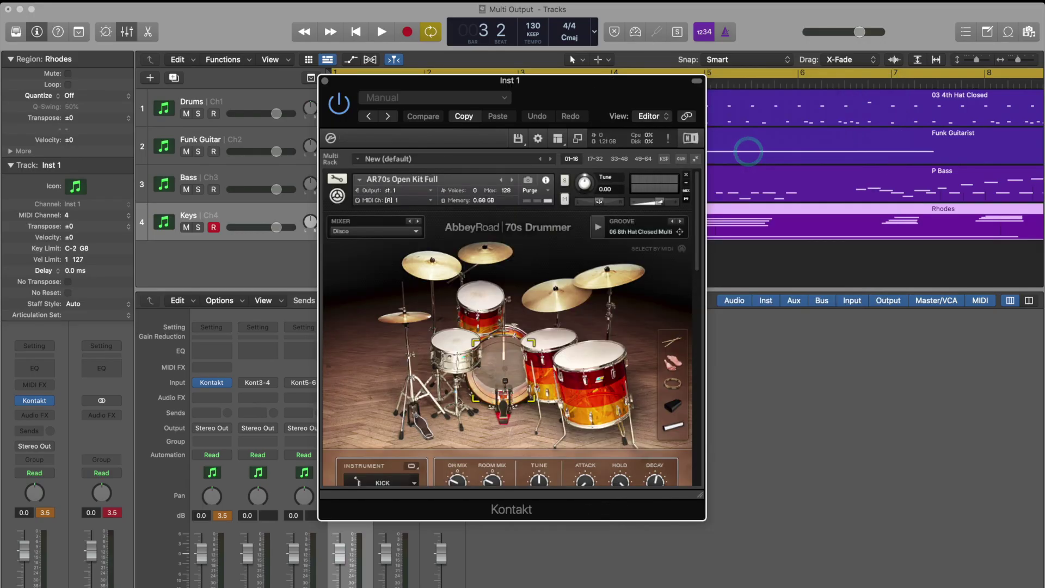
left_click(337, 196)
left_click(337, 236)
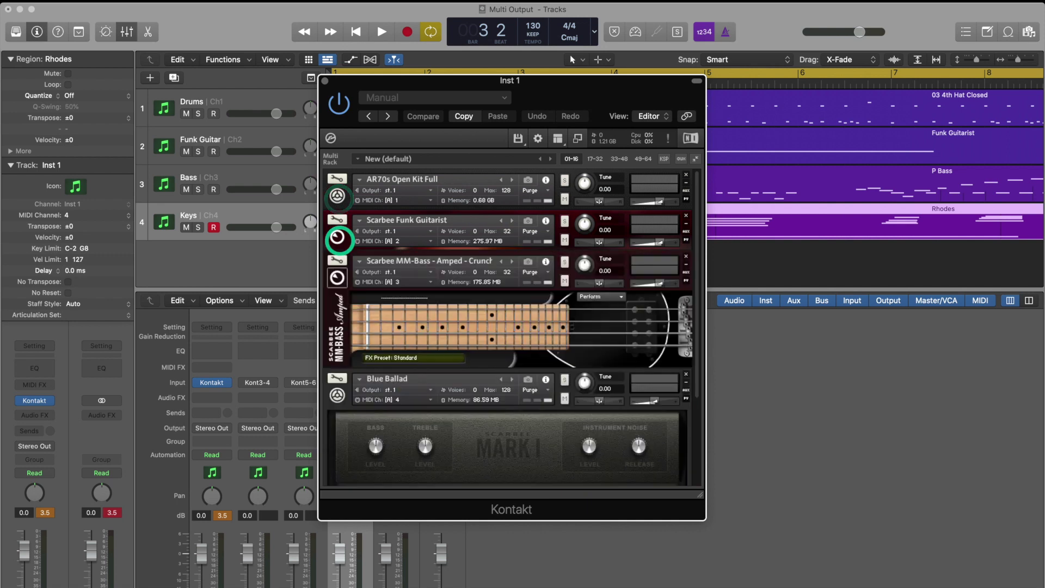
left_click(335, 277)
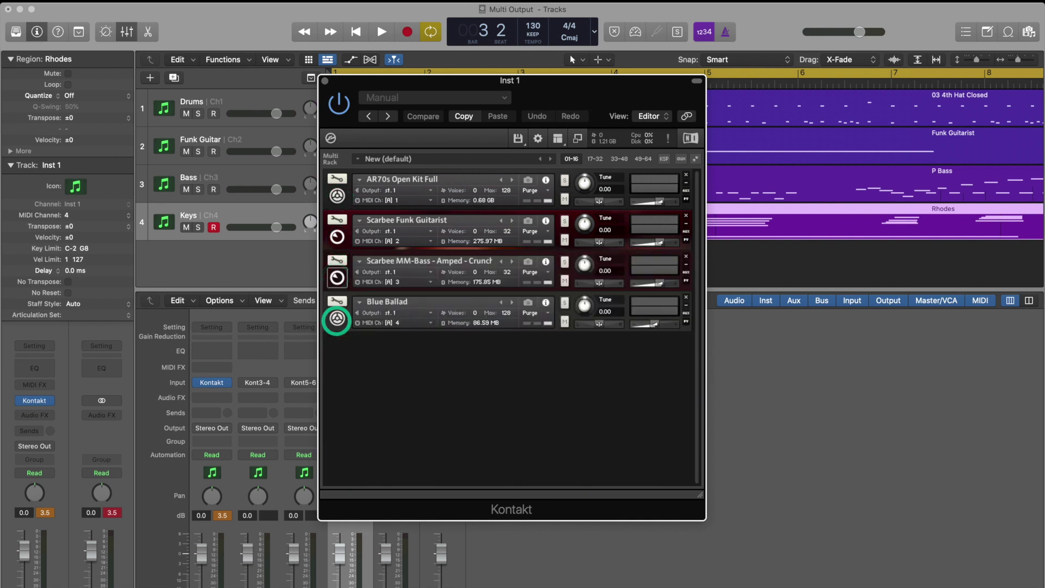
Give each instrument its own Kontakt output channel and lower Inst 1 to -7.4 dB
left_click(558, 138)
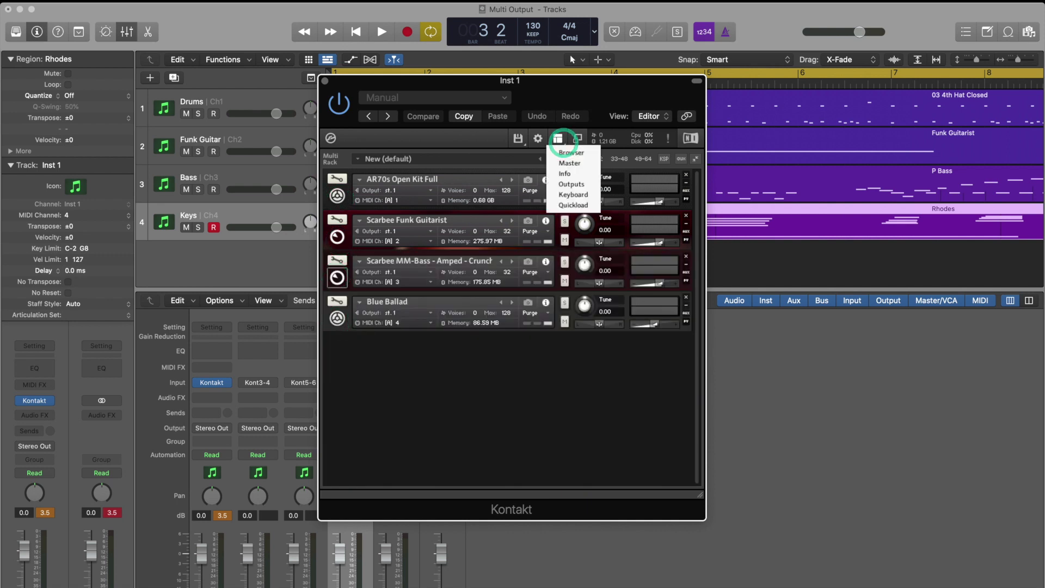
left_click(572, 184)
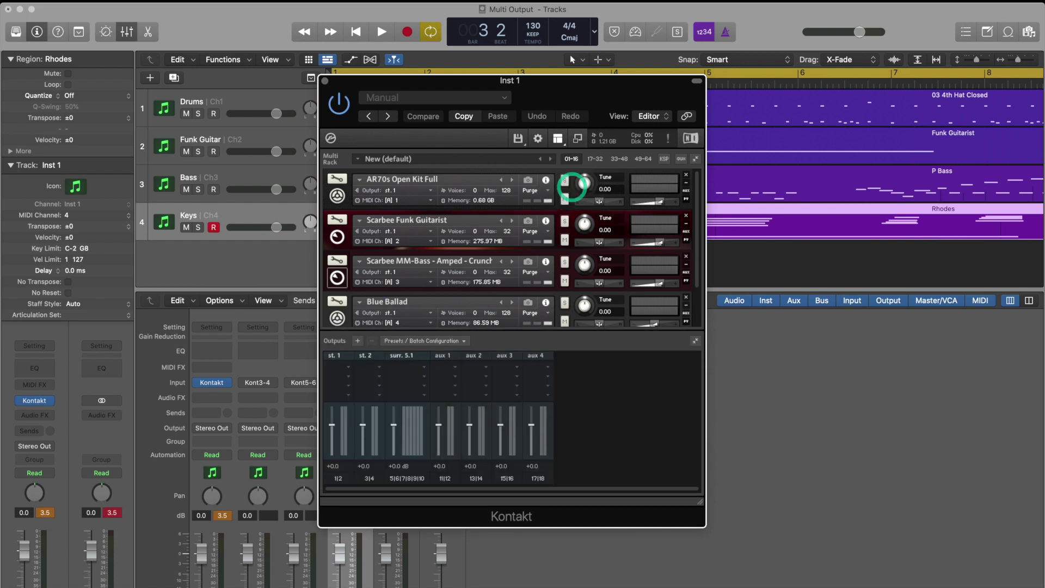
left_click(460, 340)
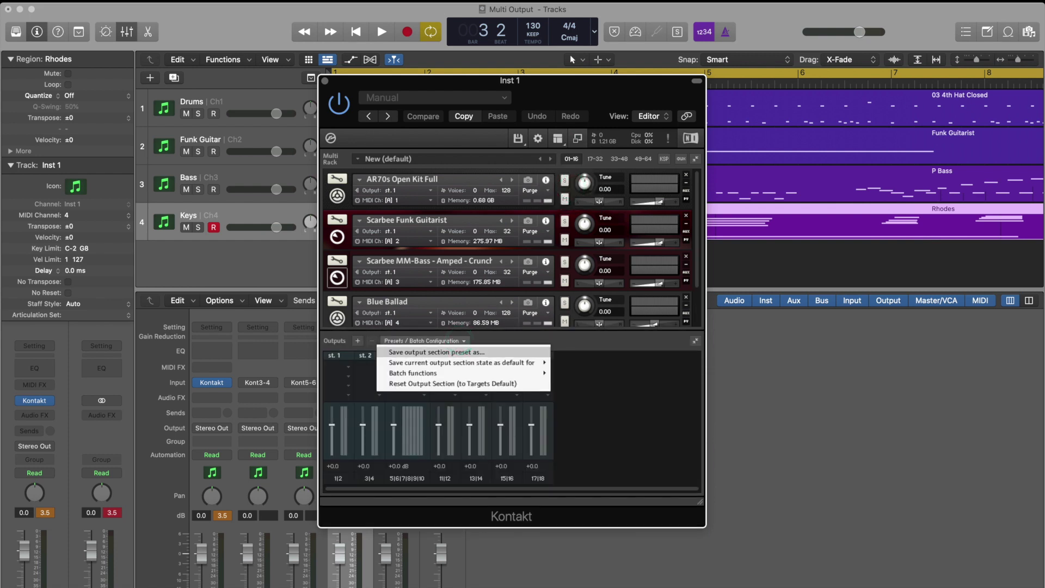
mouse_move(463, 362)
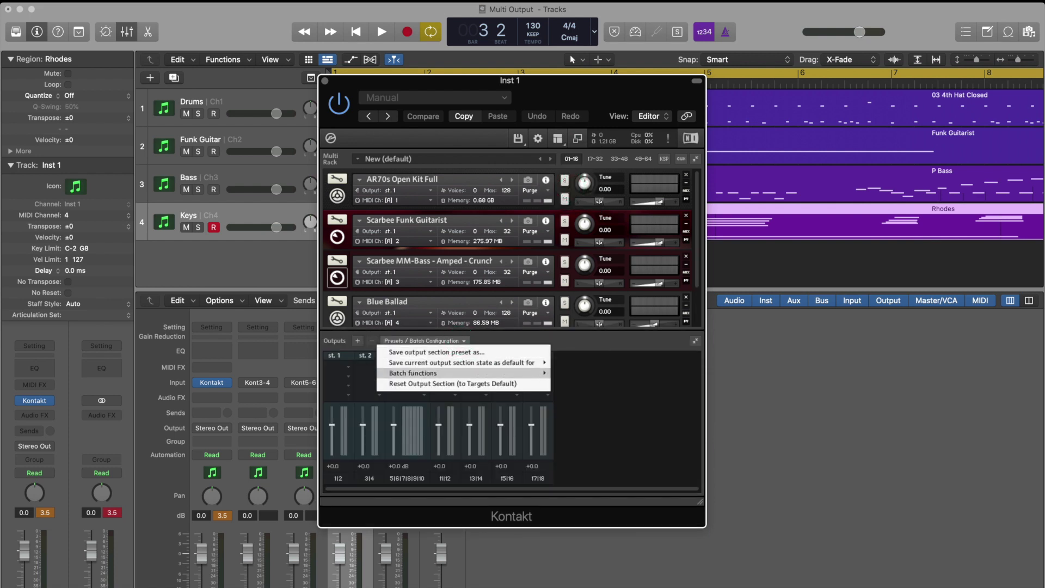
left_click(413, 373)
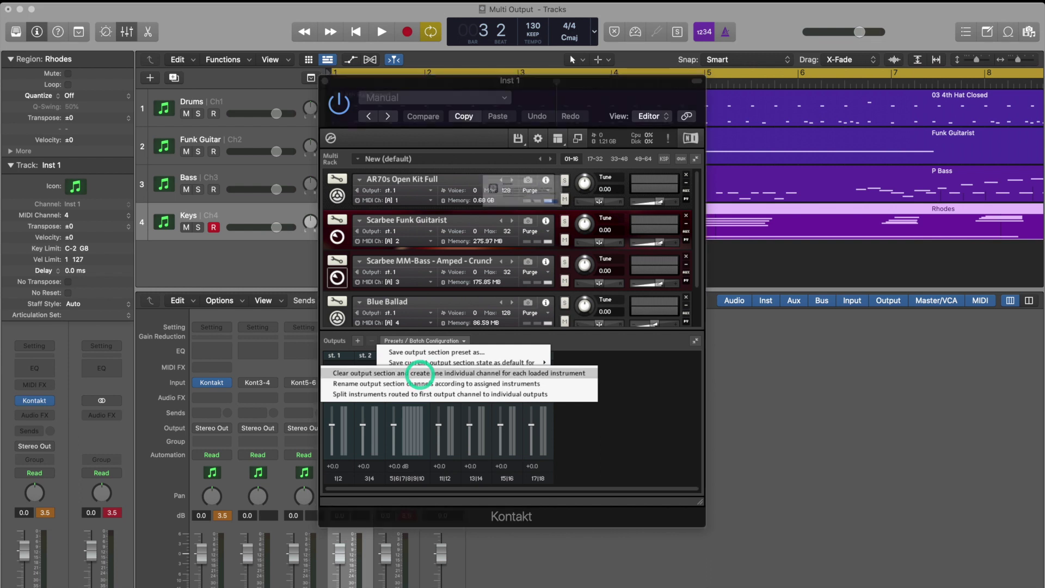
key("Return")
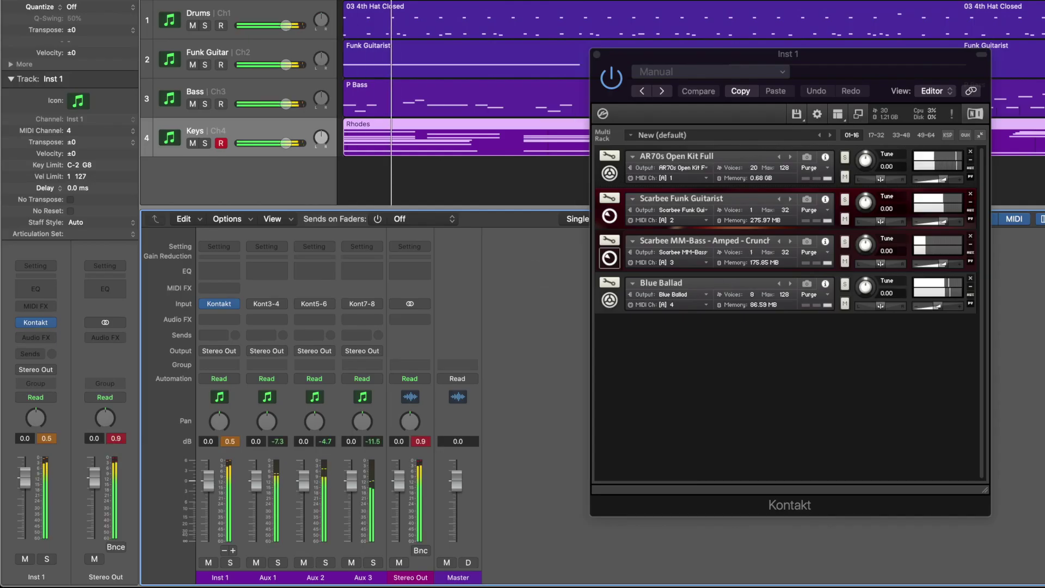
left_click_drag(208, 480, 210, 517)
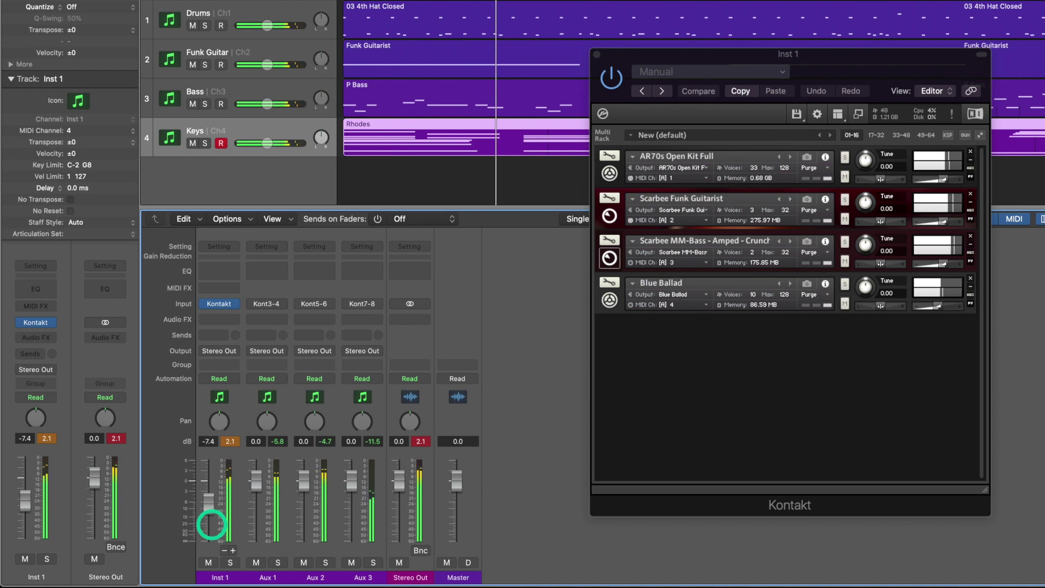
Pull Inst 1, Aux 1 and Aux 3 down to about -6 dB, then test Inst 1's Solo and Mute
left_click_drag(255, 481, 256, 507)
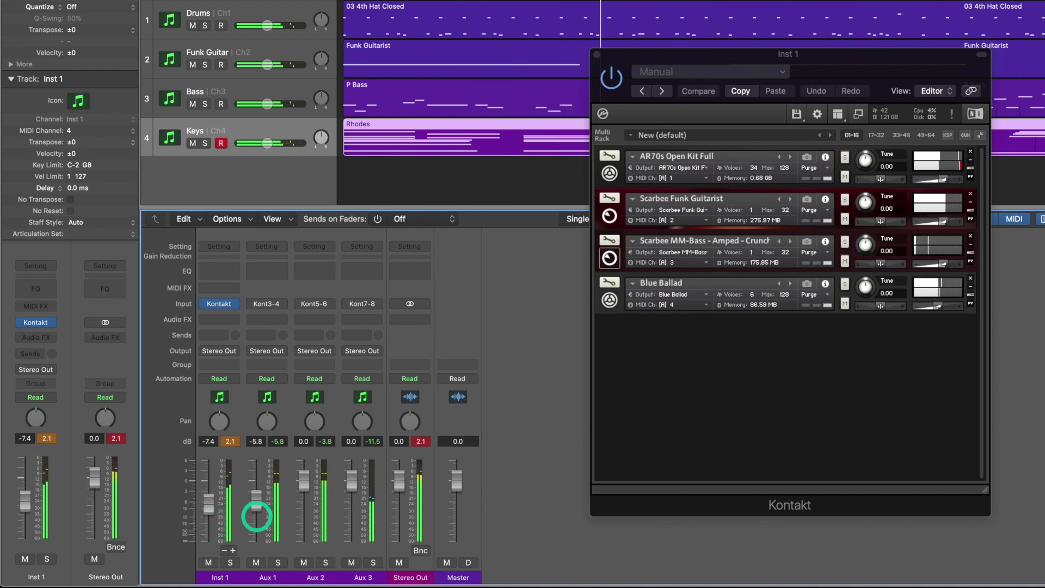
left_click_drag(303, 480, 307, 516)
left_click_drag(351, 482, 351, 518)
left_click(229, 562)
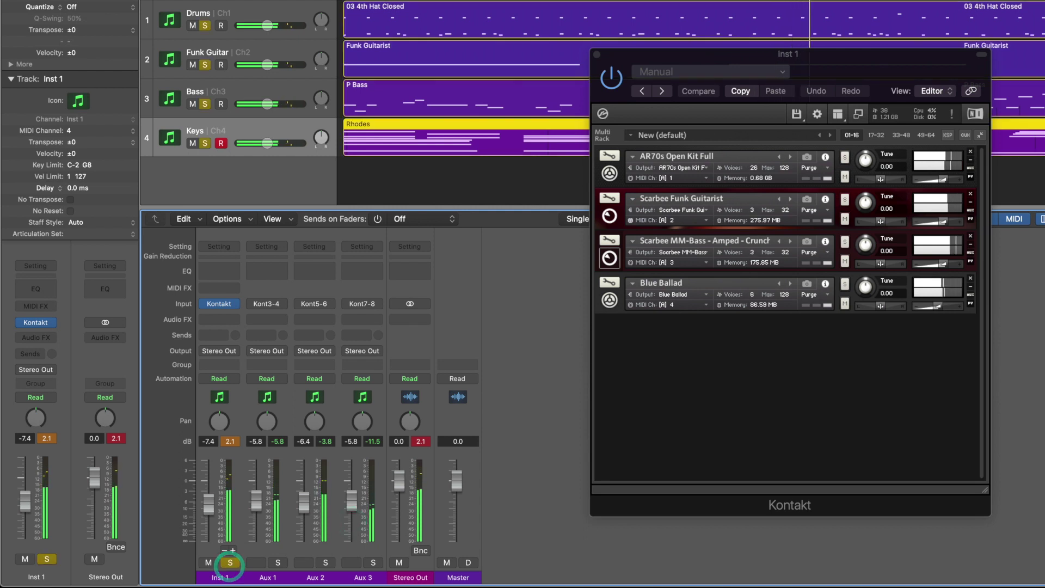
left_click(229, 562)
left_click(208, 562)
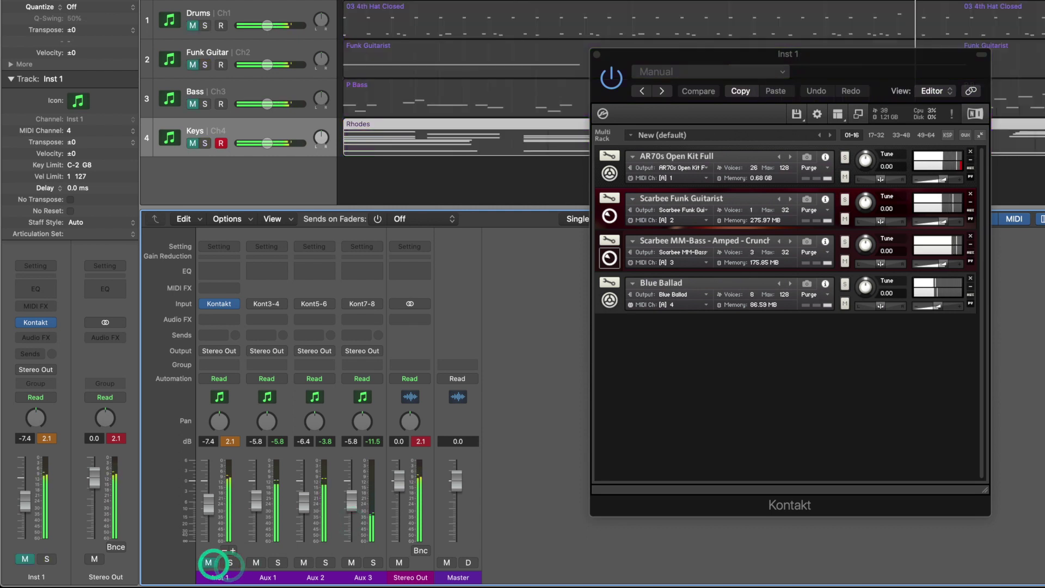
left_click(208, 562)
Solo Aux 1 and Aux 2, pan Aux 2 left to -64, and bring up the instrument list
left_click(277, 563)
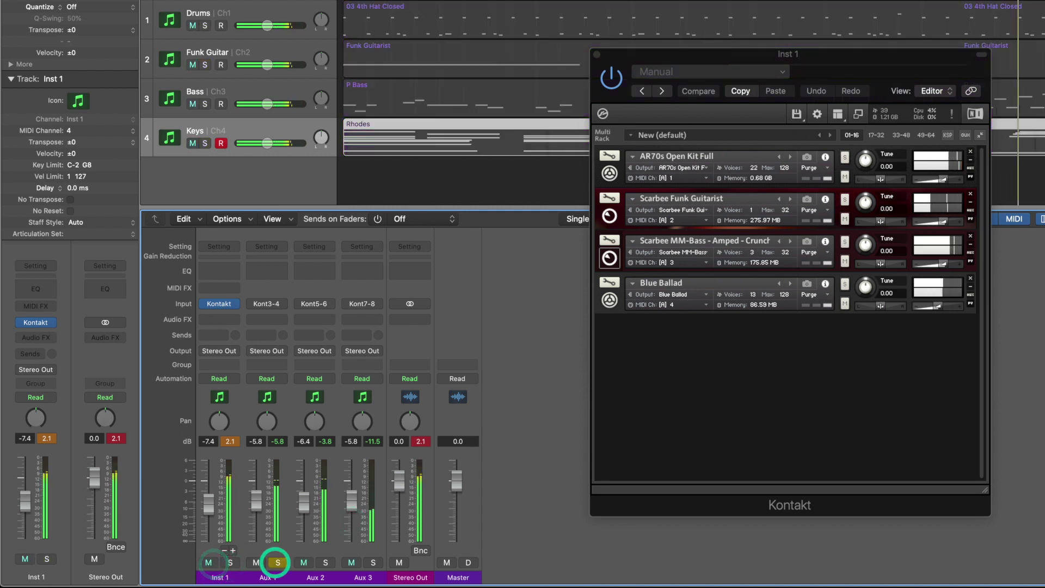
left_click(325, 562)
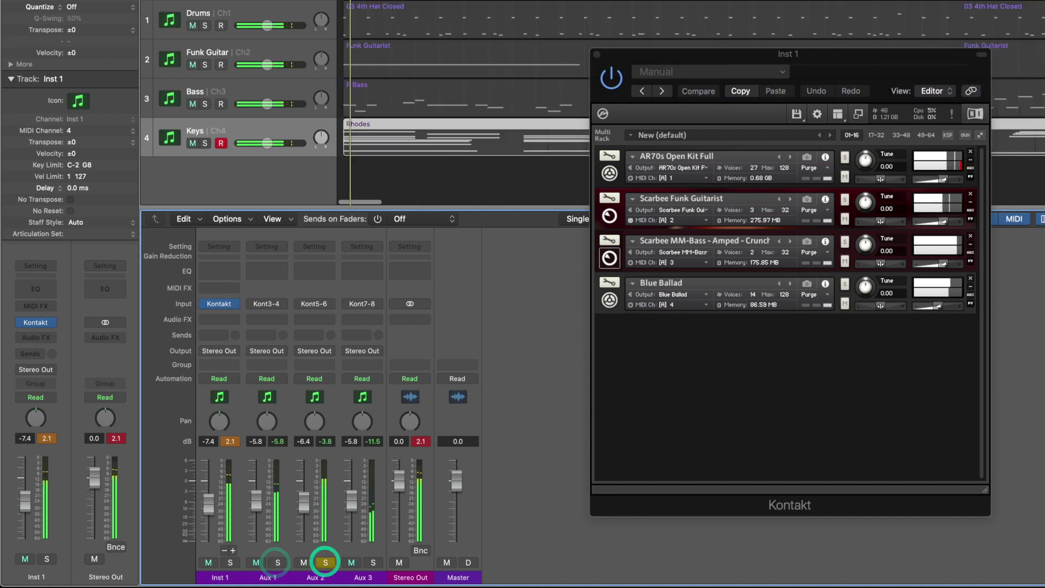
mouse_move(315, 420)
left_mouse_down()
mouse_move(311, 503)
mouse_move(322, 354)
mouse_move(315, 421)
left_mouse_up()
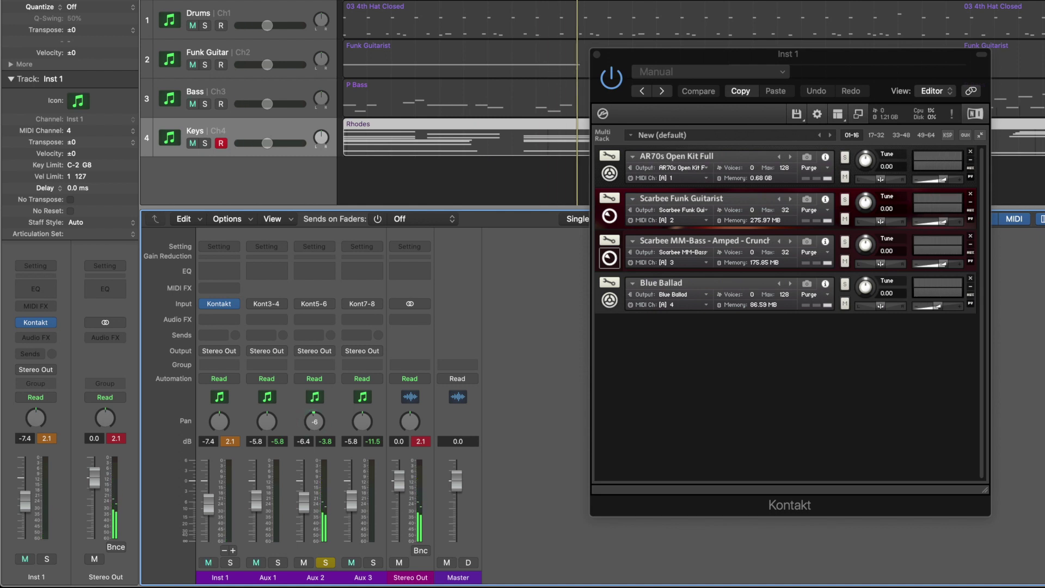
left_click(219, 487)
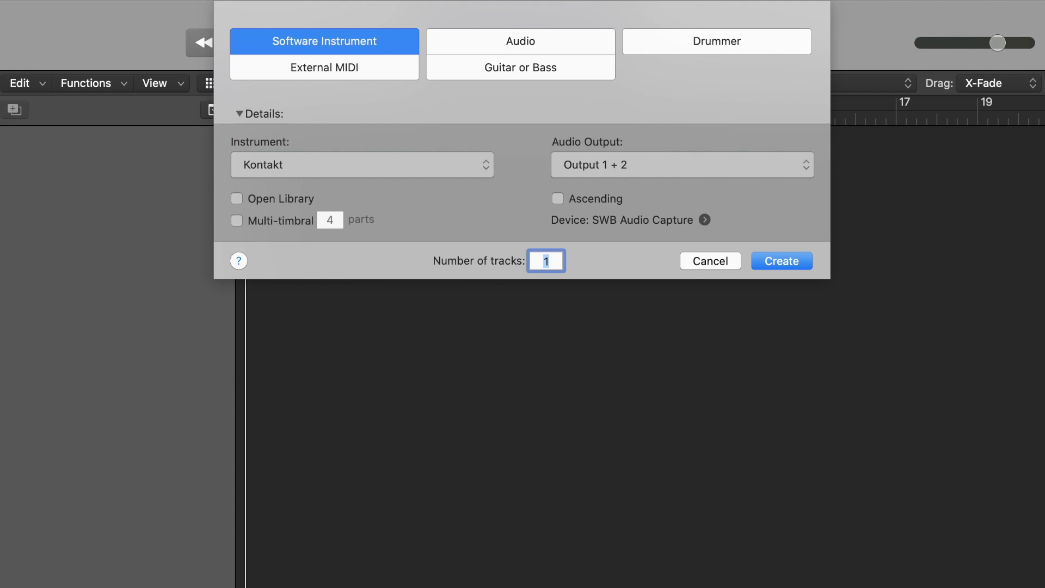
left_click(423, 166)
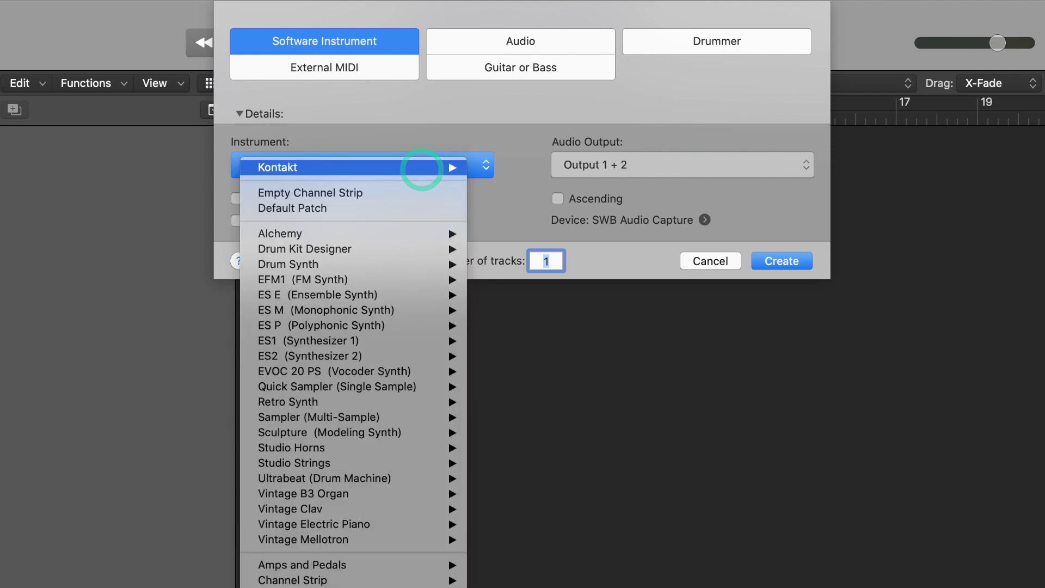
Create one Kontakt instrument track using the Multi-Output (16xStereo) version
mouse_move(422, 167)
key("Down")
key("Down")
key("Down")
key("Down")
key("Down")
key("Down")
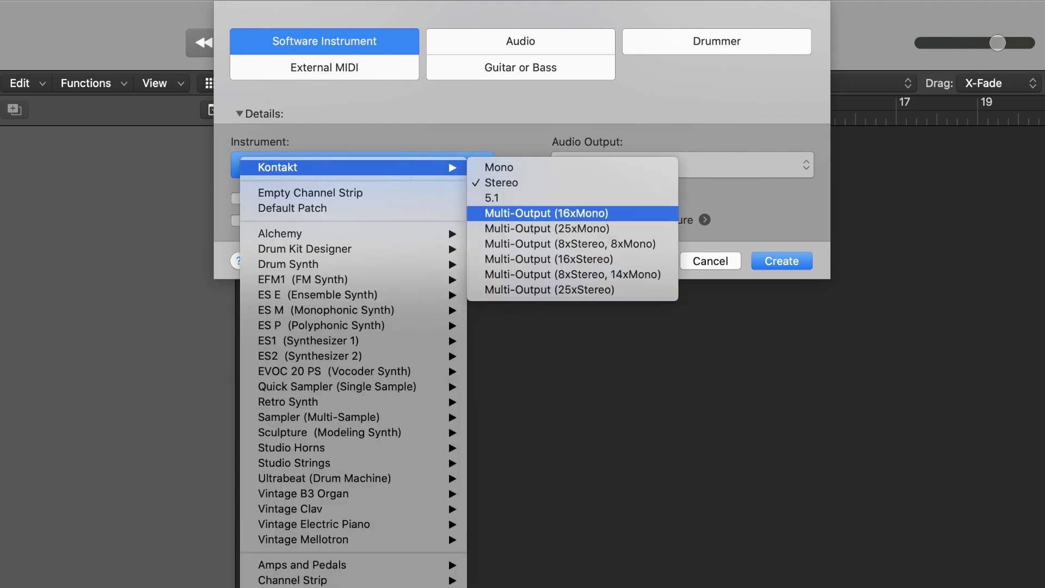
left_click(618, 260)
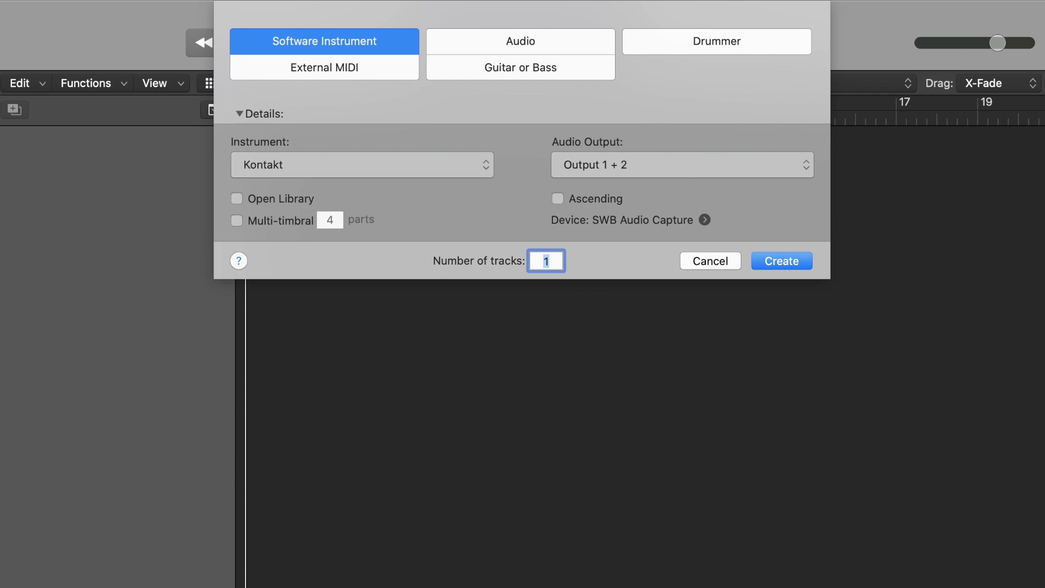
key("Return")
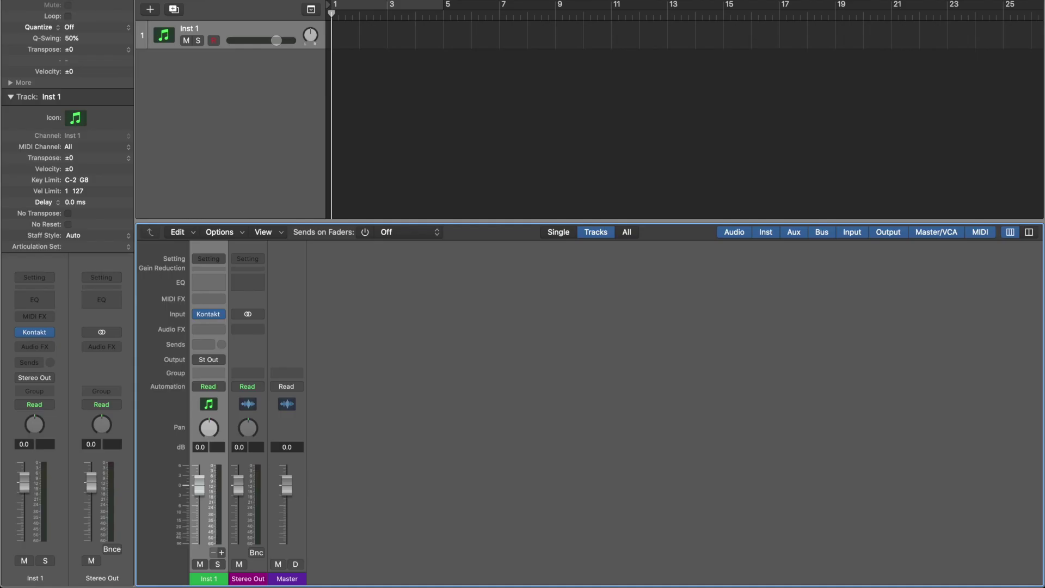
Add channels for Kontakt outputs 3-4, 5-6 and 7-8, then rename the four strips Drums, Funk Guitar, Bass and Keys
left_click(221, 552)
left_click(221, 552)
left_click(221, 552)
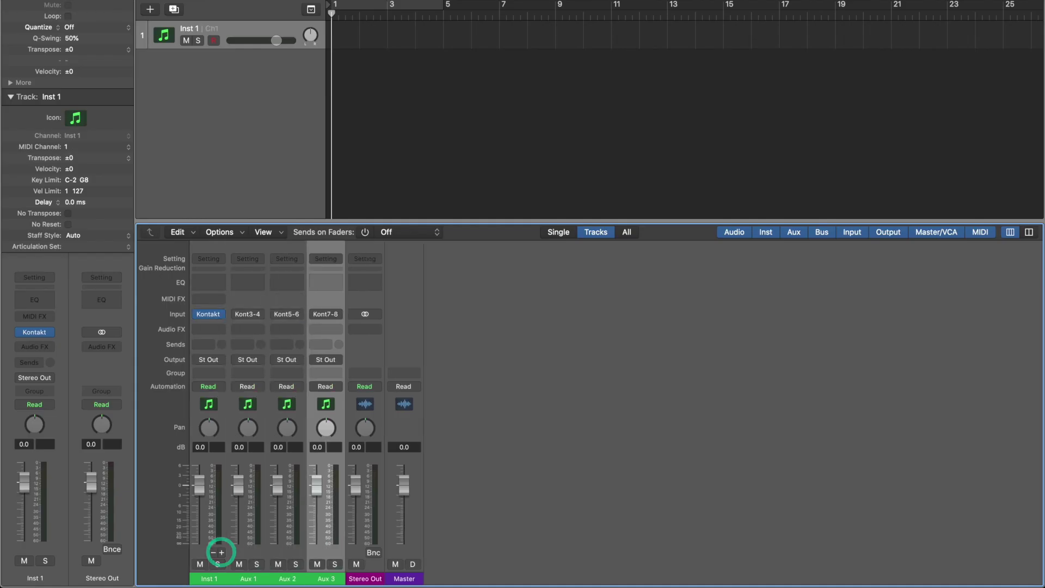
double_click(216, 577)
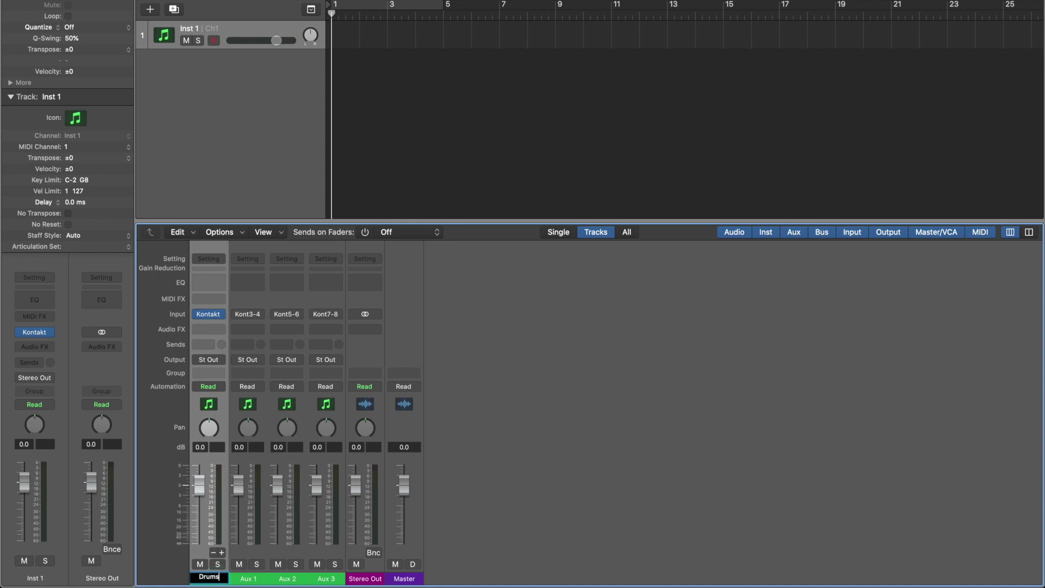
left_click(251, 576)
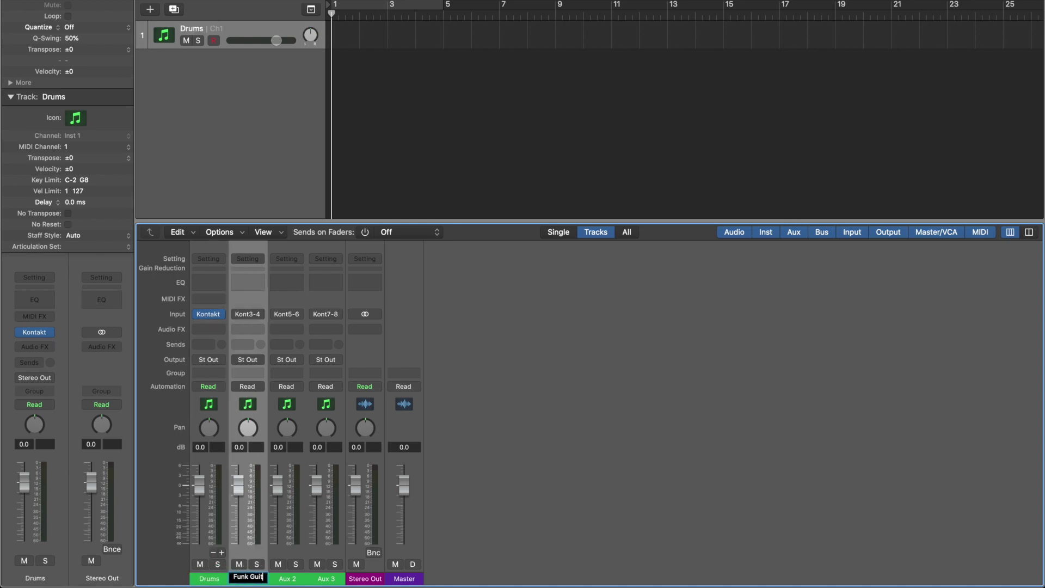
double_click(287, 578)
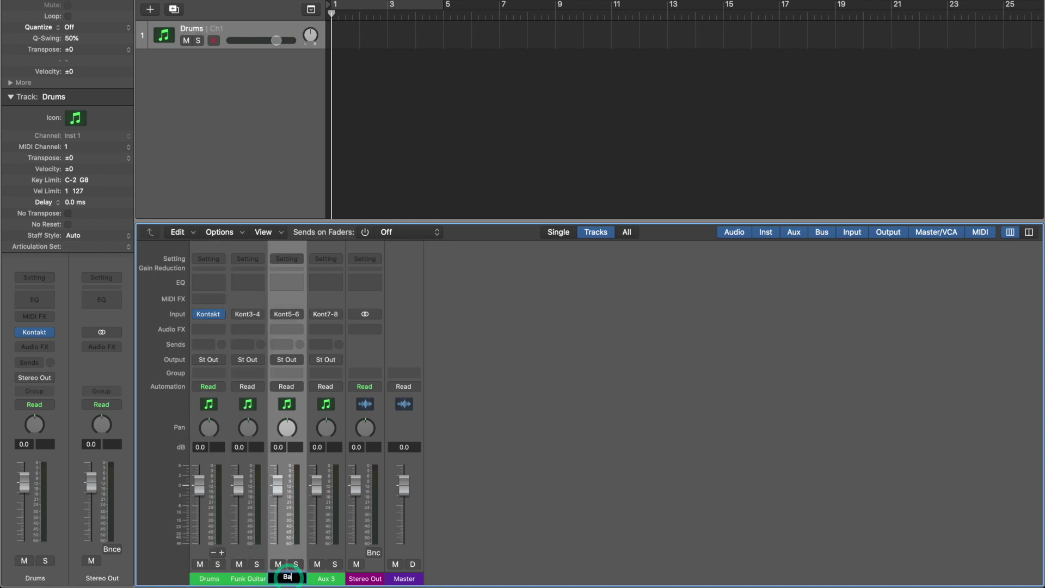
double_click(327, 578)
Create tracks for the Funk Guitar, Bass and Keys channels
right_click(251, 517)
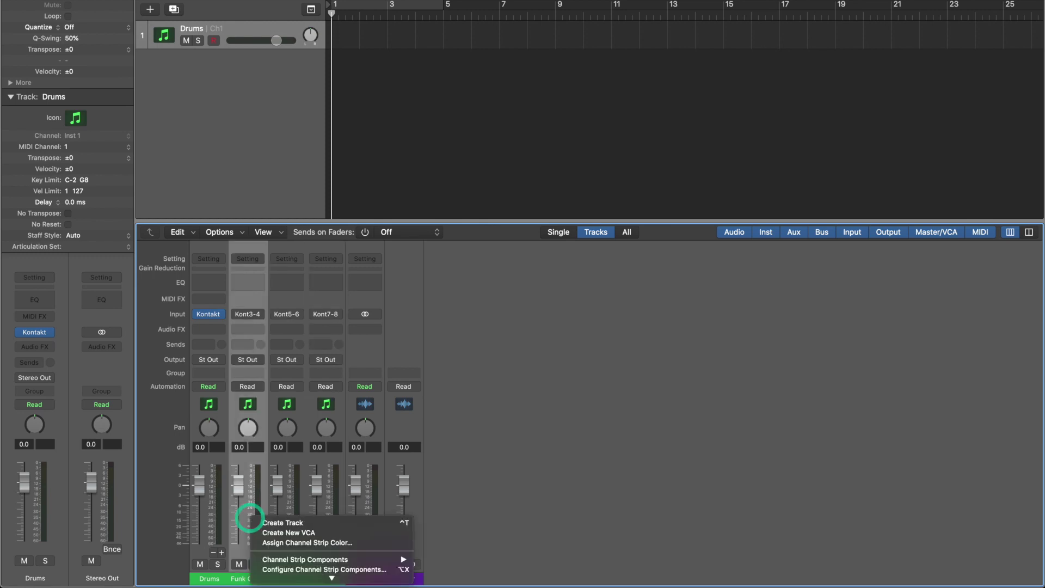
left_click(269, 522)
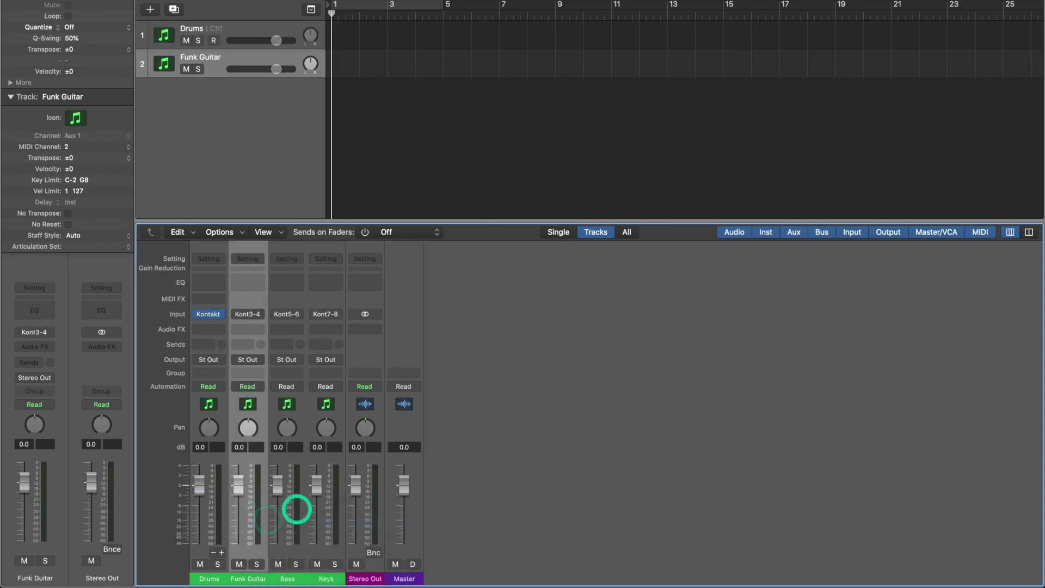
left_click(297, 509)
right_click(297, 507)
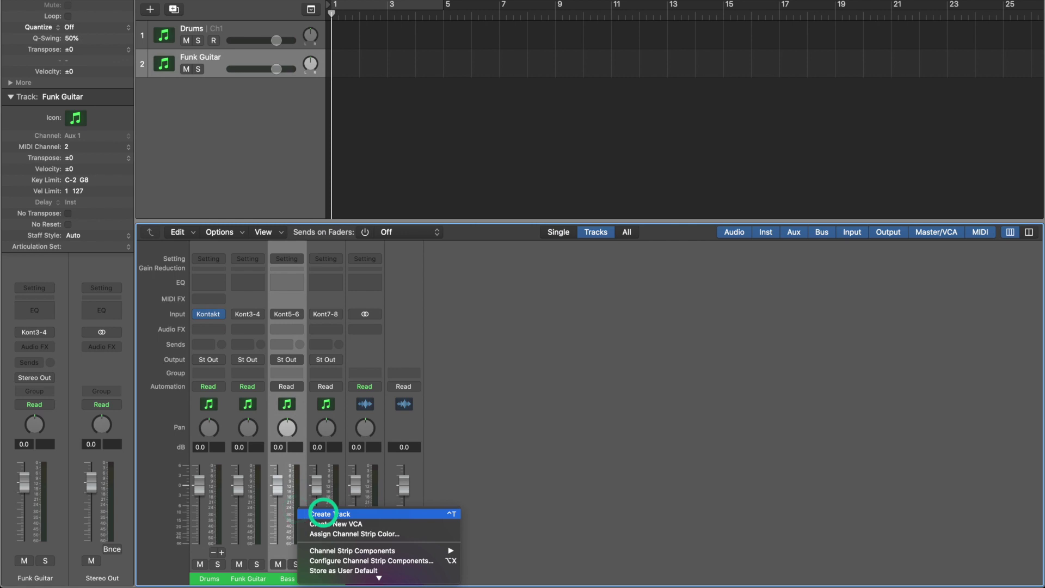
left_click(323, 514)
left_click(334, 505)
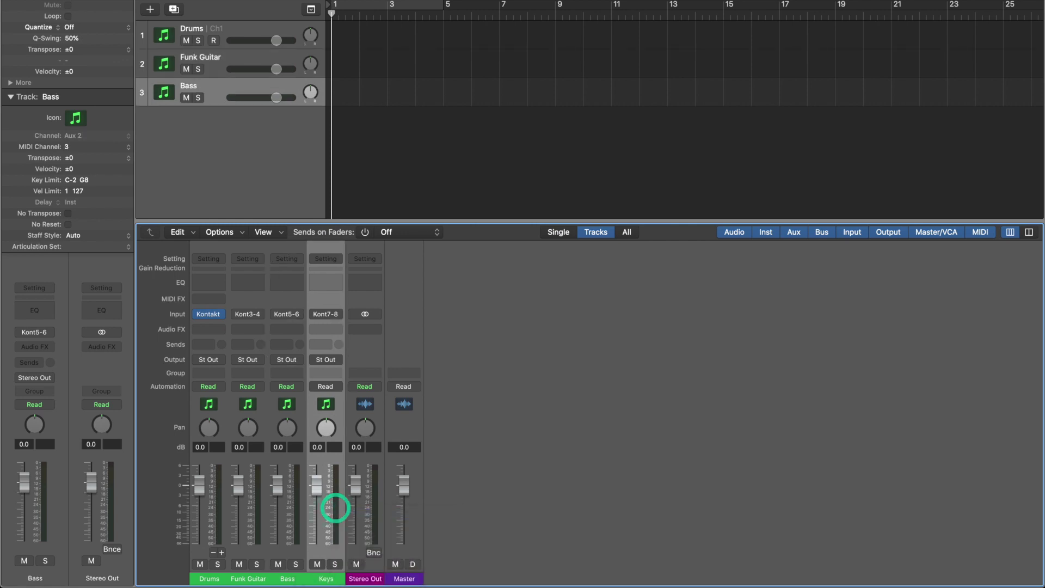
right_click(336, 508)
left_click(347, 513)
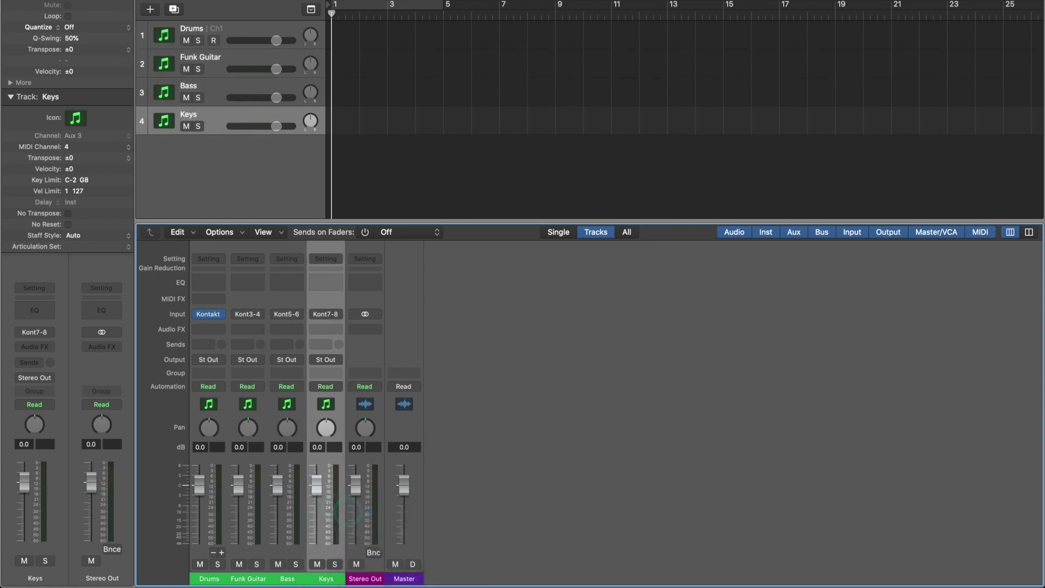
Select the Drums, Funk Guitar, Bass and Keys tracks in turn
left_click(225, 31)
left_click(224, 65)
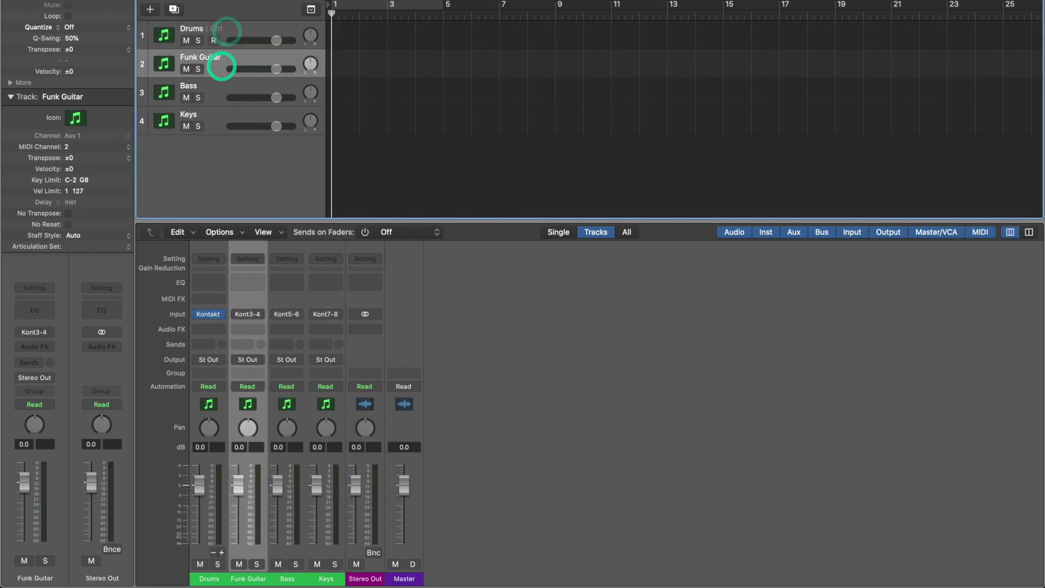
left_click(219, 94)
left_click(219, 125)
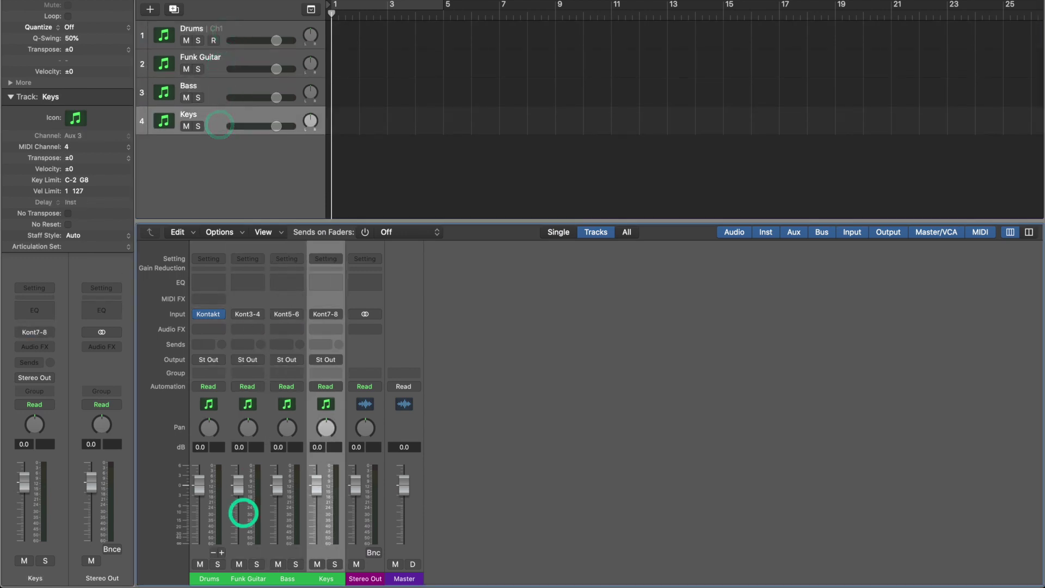
Lower Funk Guitar slightly, pan Bass to +19 and solo Bass
left_click_drag(243, 511, 283, 510)
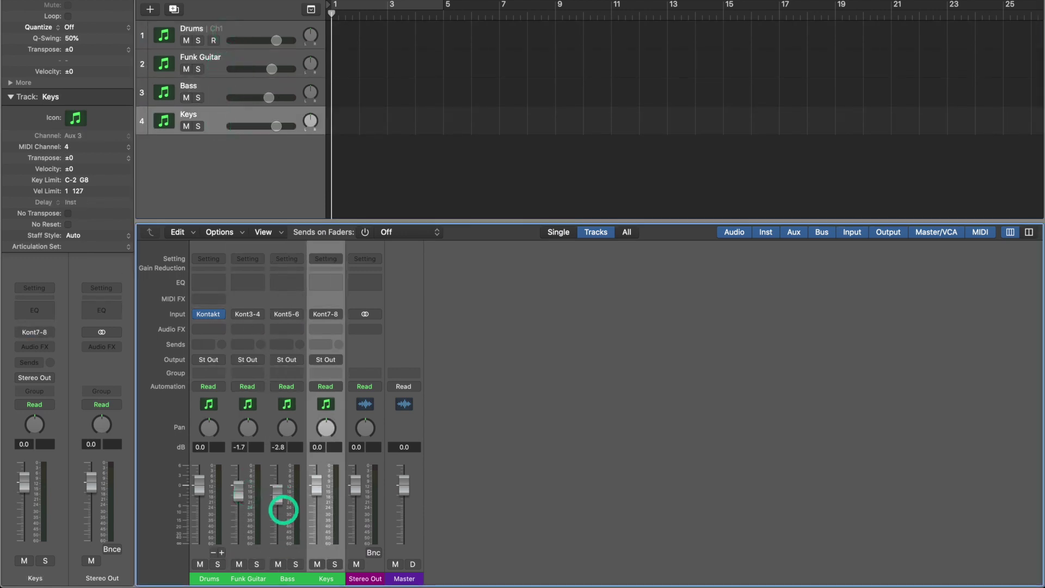
left_click_drag(289, 426, 290, 407)
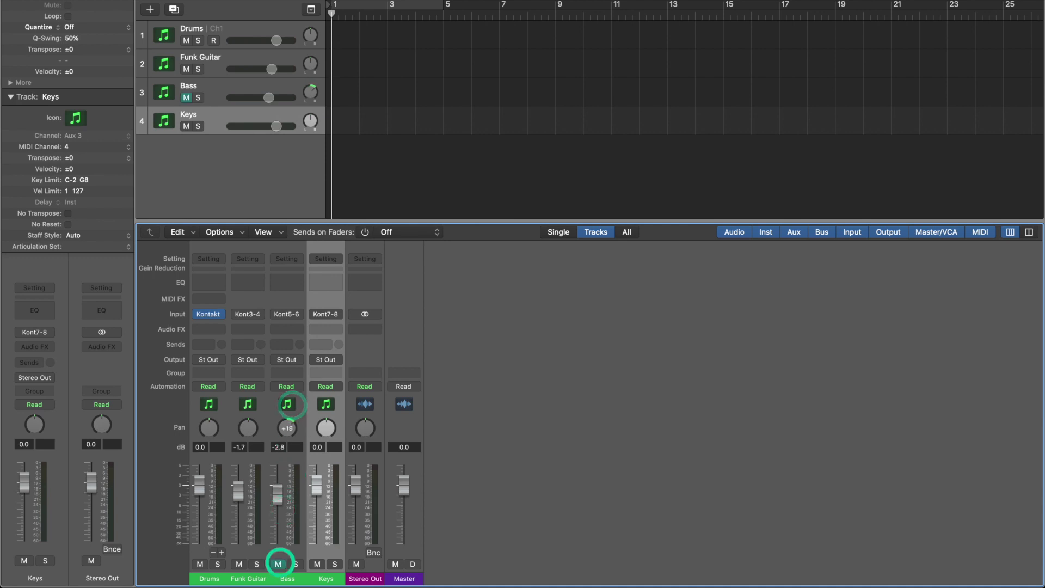
left_click(295, 564)
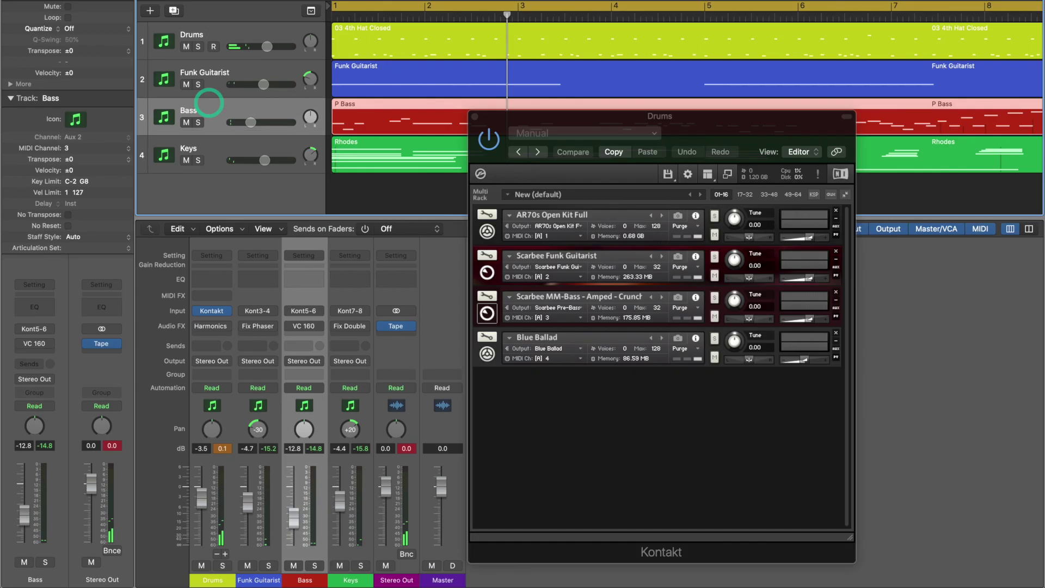
Nudge Funk Guitarist down slightly, then turn Drums down and pan it right
mouse_move(264, 84)
left_mouse_down()
mouse_move(217, 86)
mouse_move(226, 97)
mouse_move(261, 89)
left_mouse_up()
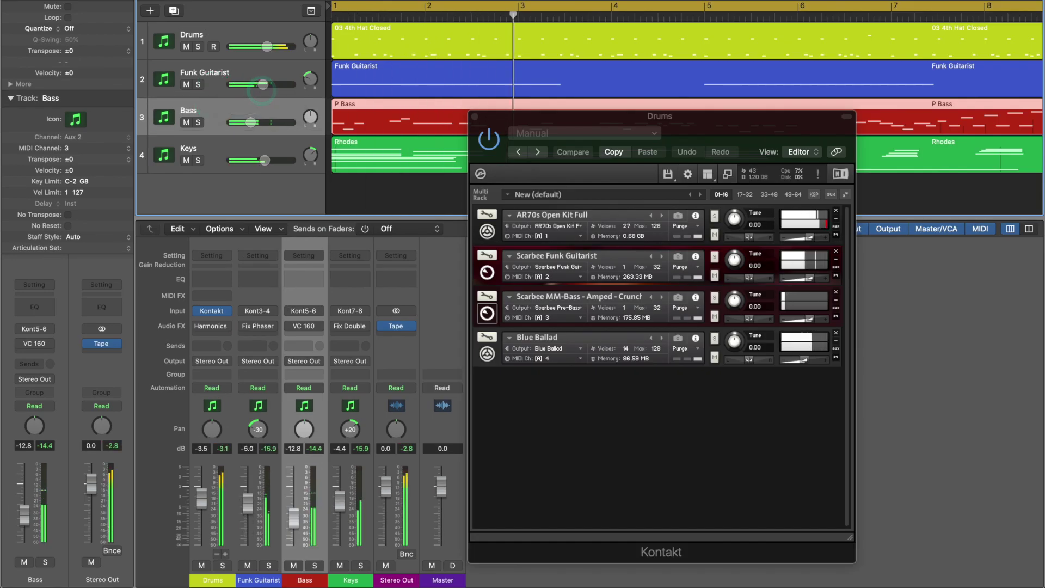
mouse_move(204, 497)
left_mouse_down()
mouse_move(201, 560)
mouse_move(180, 579)
mouse_move(203, 509)
left_mouse_up()
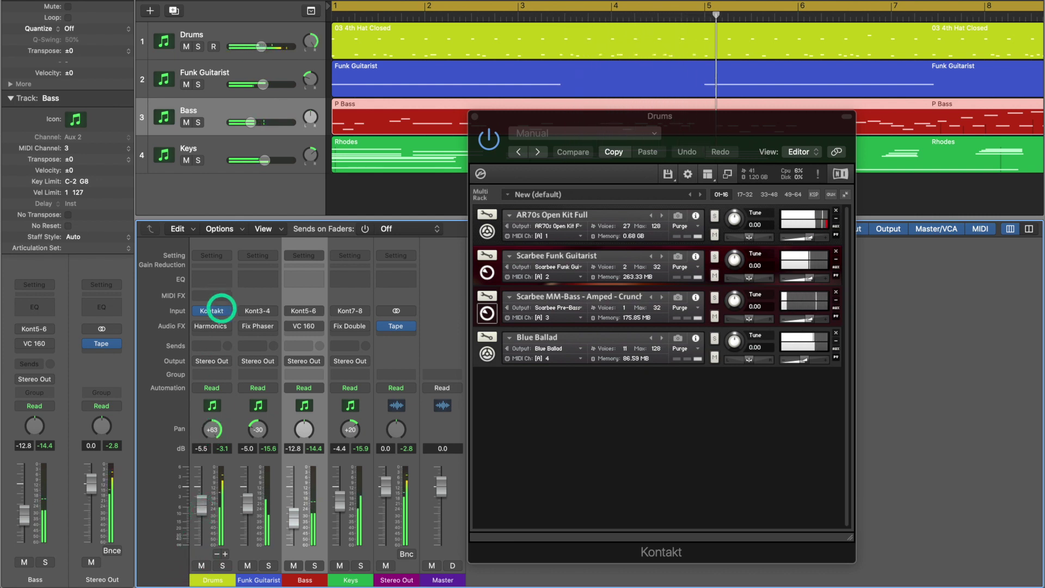
mouse_move(213, 422)
left_mouse_down()
mouse_move(214, 407)
mouse_move(212, 435)
left_mouse_up()
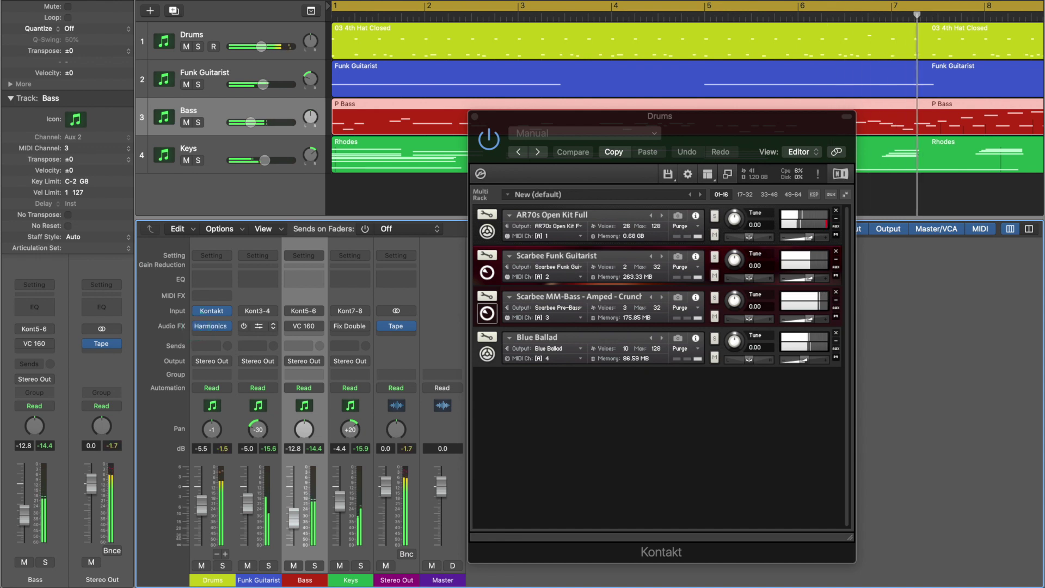
Enable Fix Phaser, VC 160 and Fix Double, and set Drums to -8.0 dB
left_click(243, 326)
left_click(291, 326)
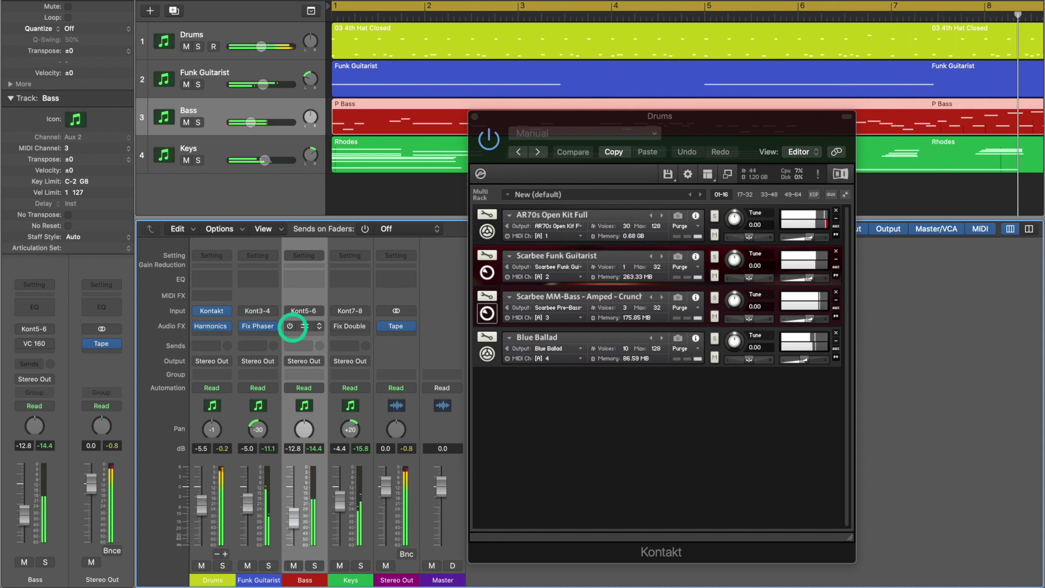
left_click(336, 326)
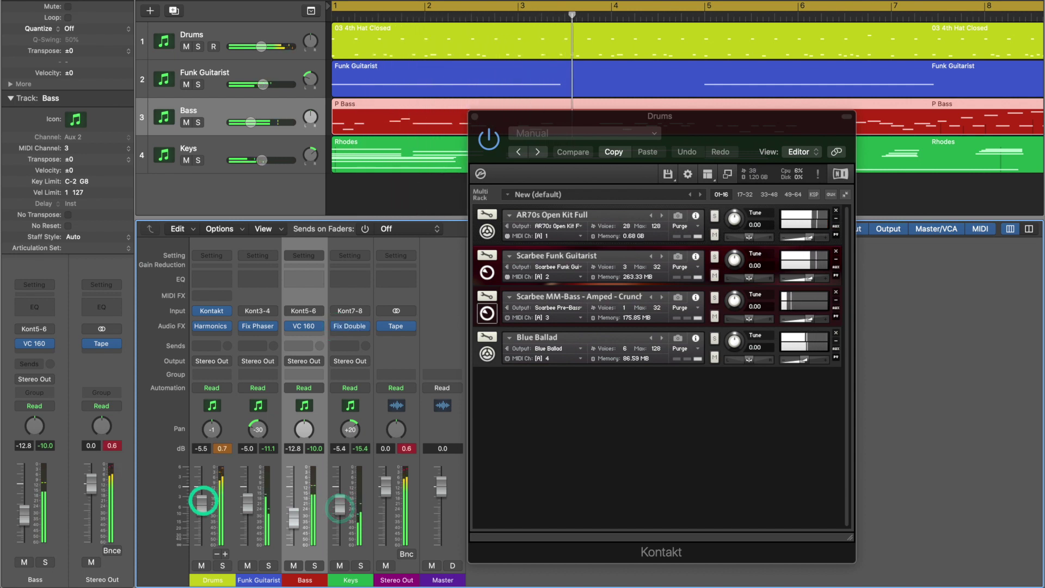
left_click_drag(202, 499, 202, 506)
left_click(221, 449)
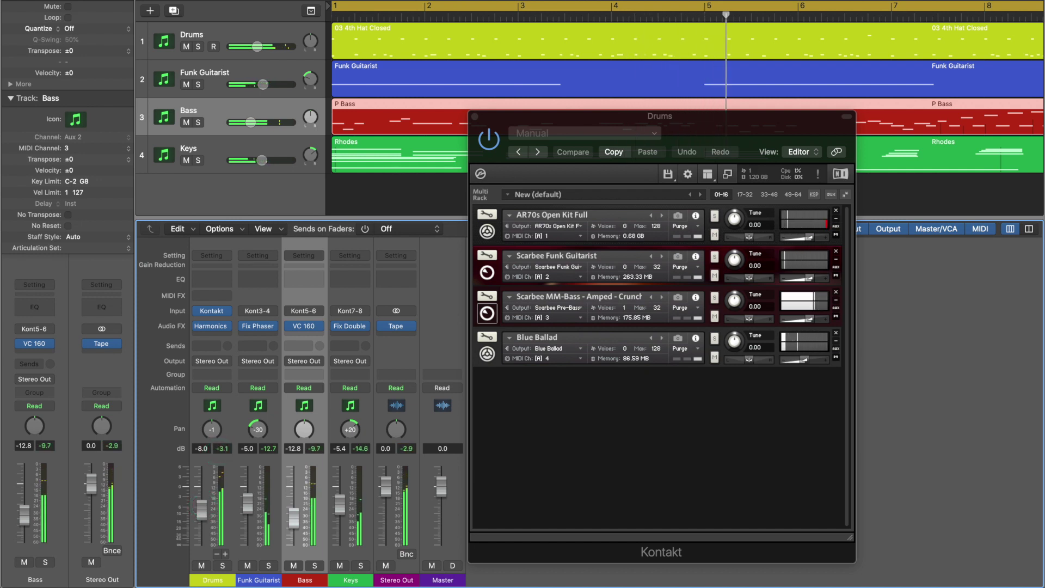
left_click(265, 70)
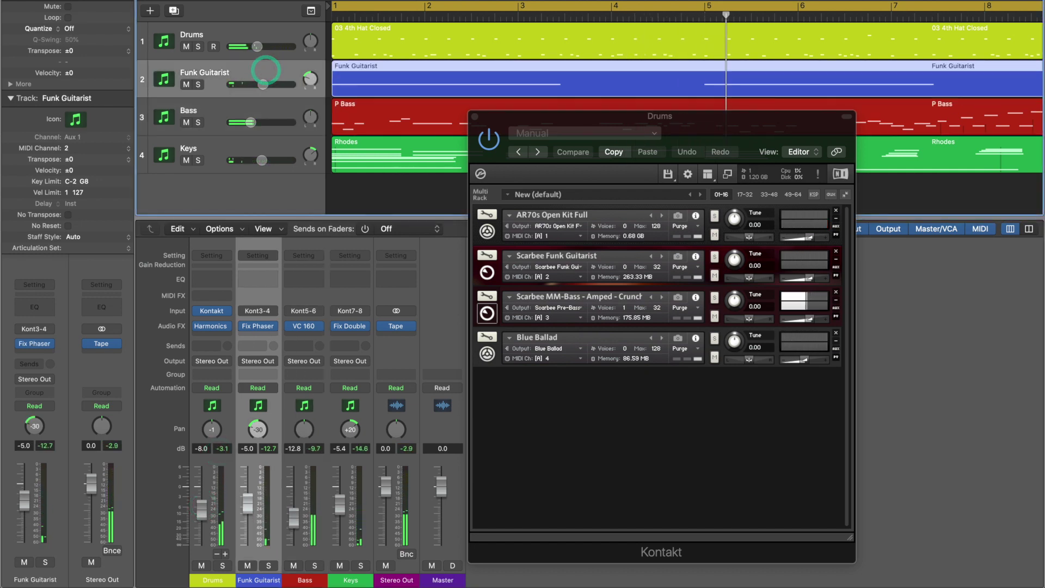
Set Funk Guitarist to Touch automation and ride its volume down during playback
left_click(266, 387)
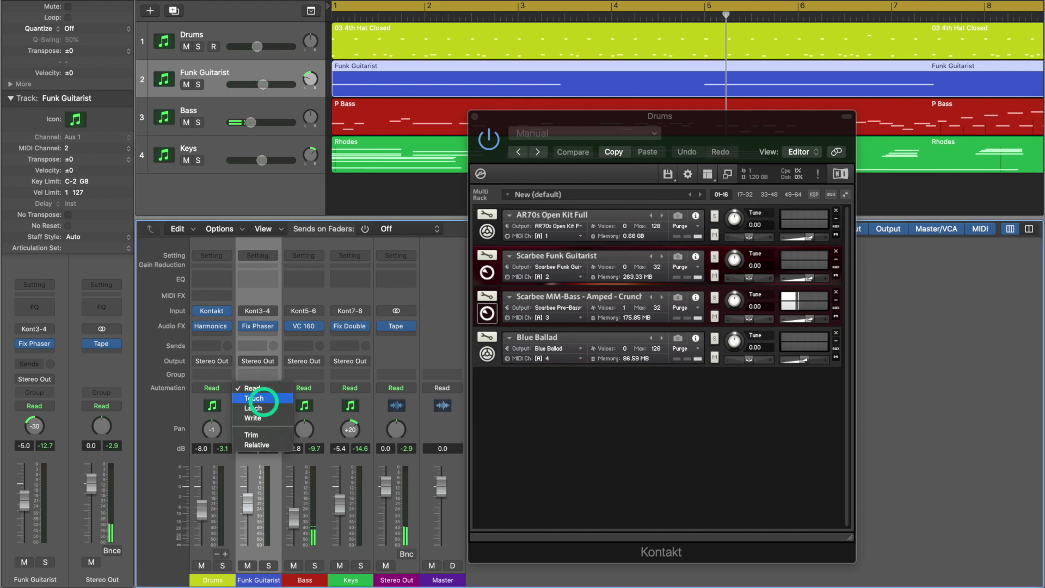
left_click(254, 398)
key("space")
left_click(249, 507)
mouse_move(249, 507)
left_mouse_down()
mouse_move(247, 563)
mouse_move(257, 553)
mouse_move(258, 486)
mouse_move(257, 524)
left_mouse_up()
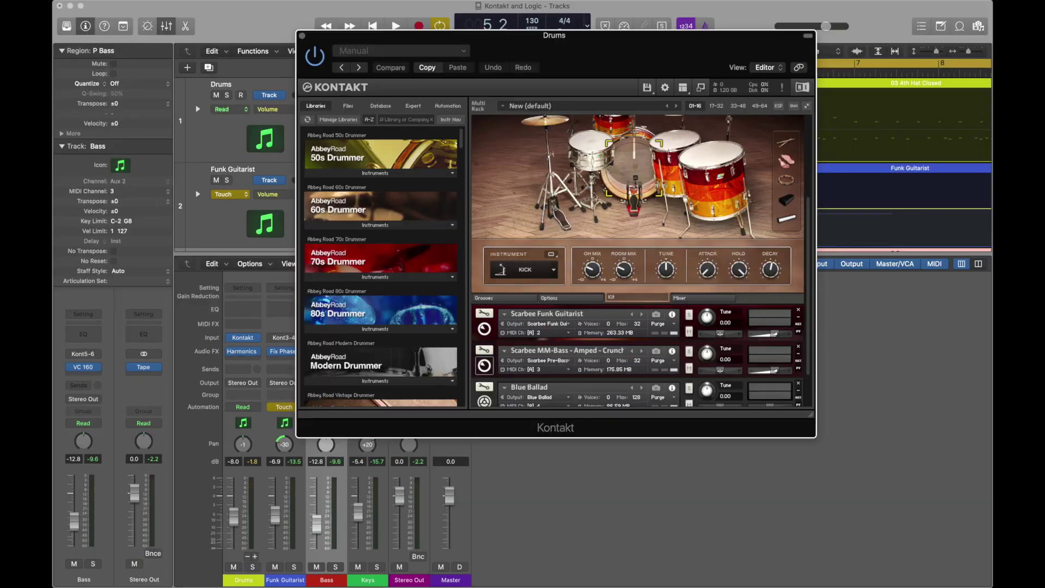
Expand the Scarbee Funk Guitarist, Scarbee MM-Bass and Blue Ballad instrument panels in Kontakt
left_click(484, 329)
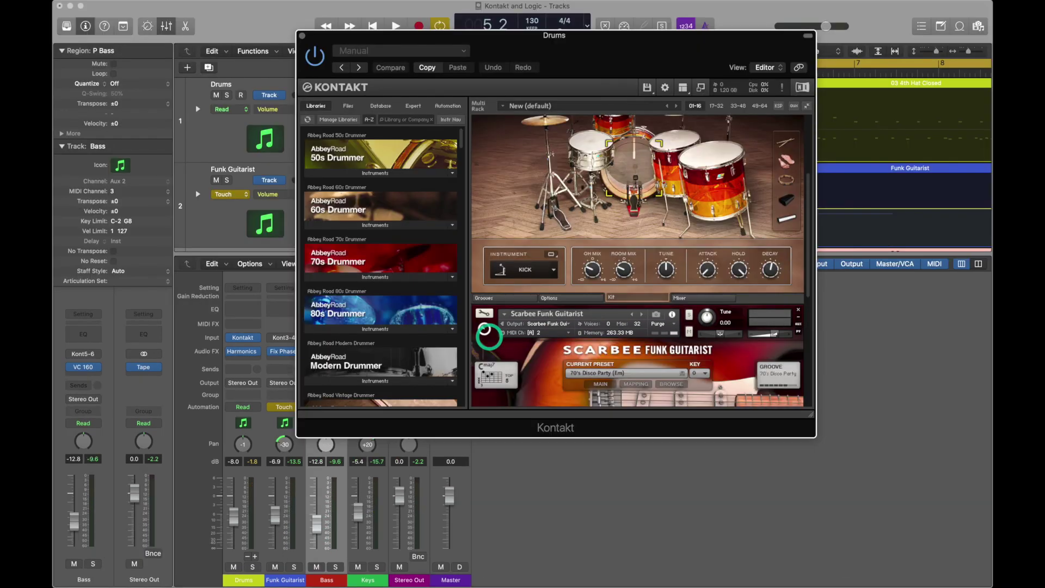
scroll(485, 329, "down", 4)
left_click(485, 357)
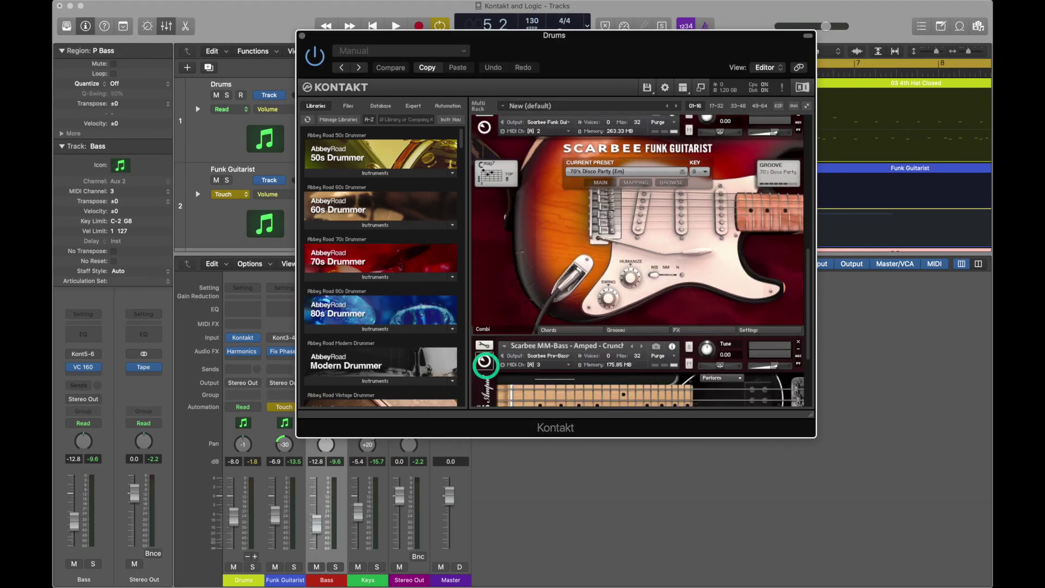
scroll(485, 359, "down", 4)
left_click(484, 356)
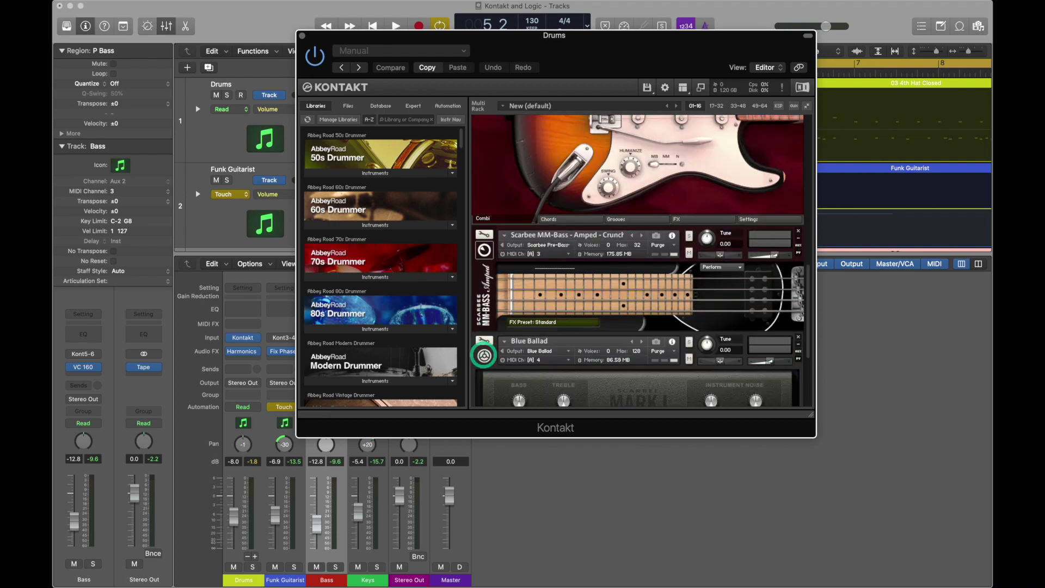